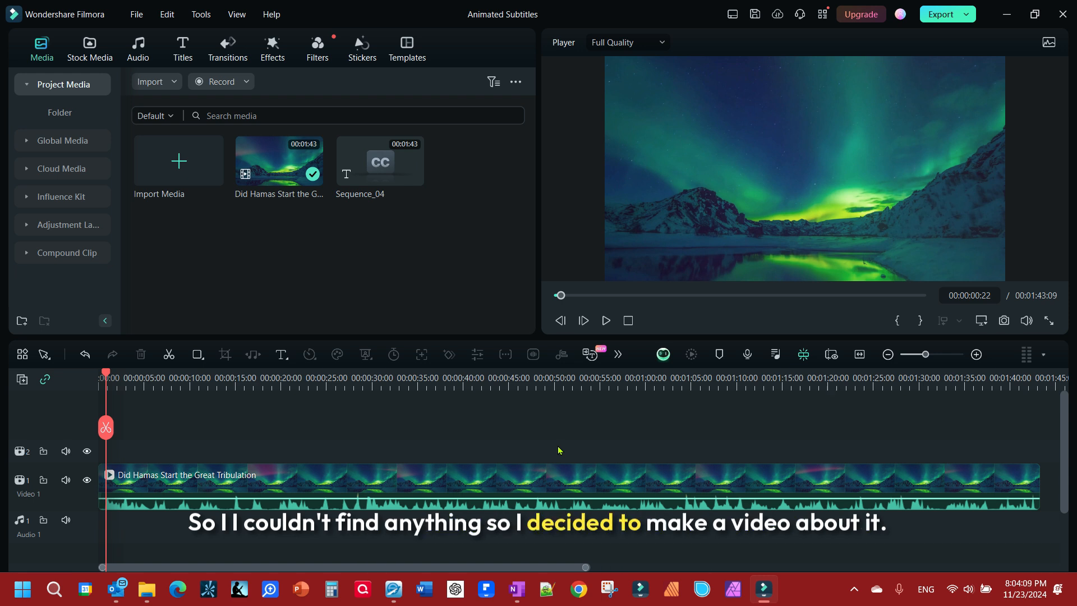
Transcribe the entire timeline sequence with Speech-to-Text in English (US), without translation, adding automatic active words and outputting as Titles
click(295, 490)
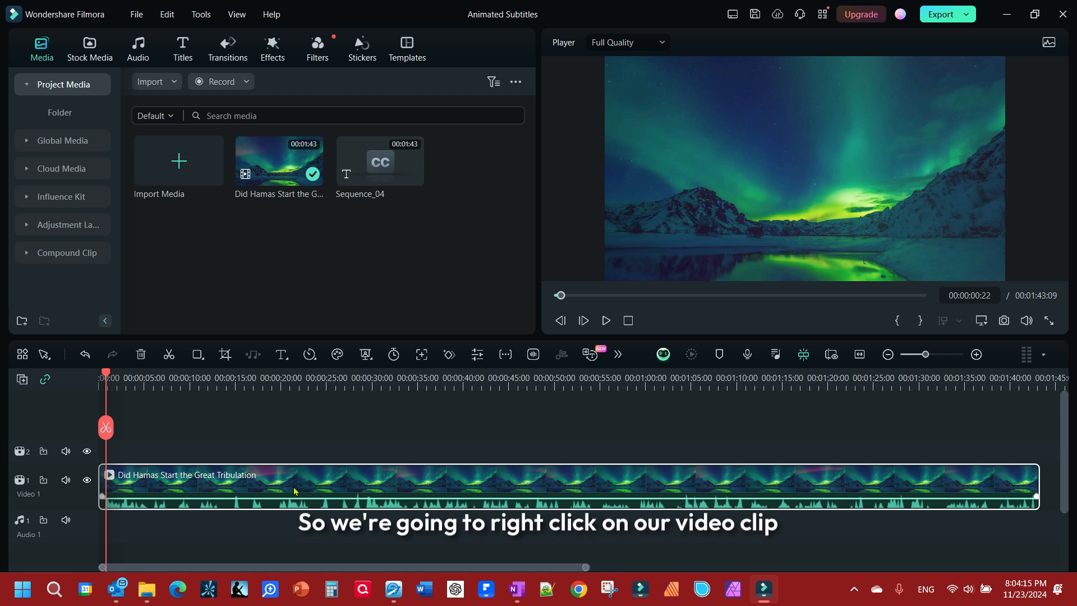
right_click(295, 490)
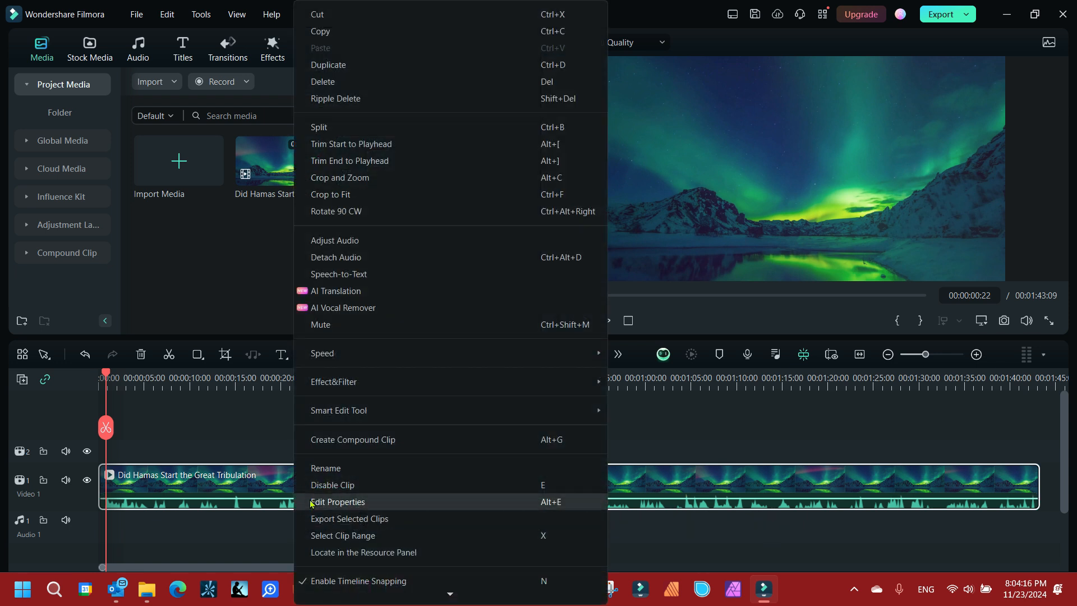
click(344, 278)
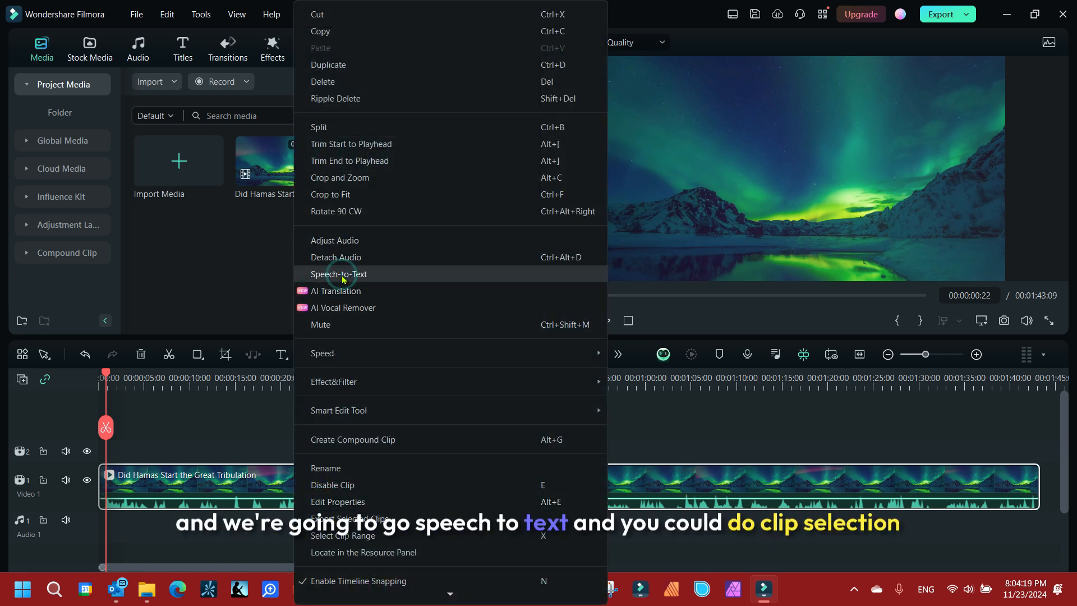
click(343, 276)
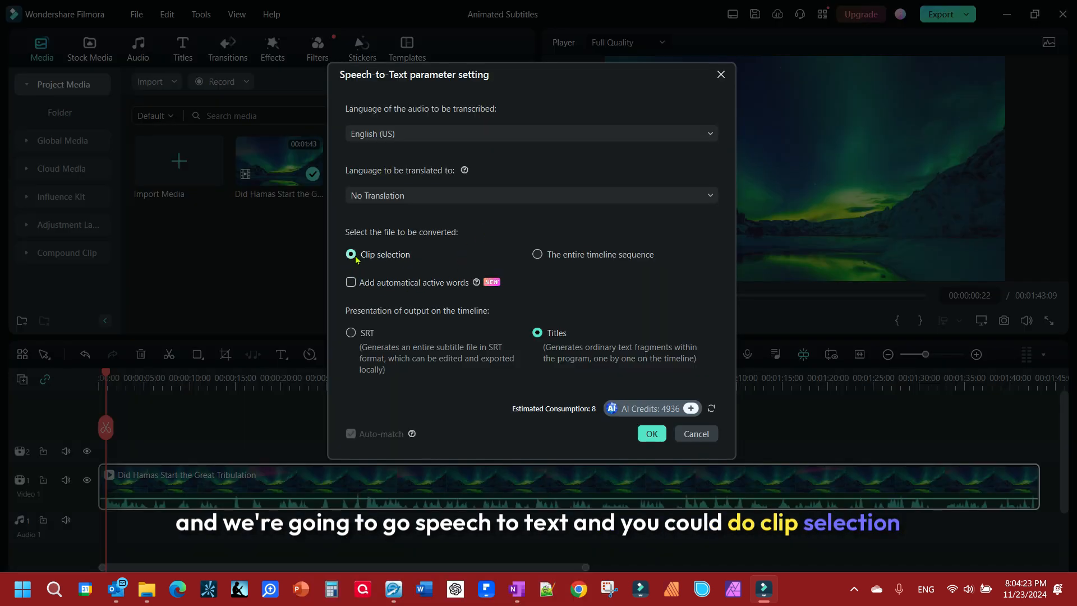
click(536, 255)
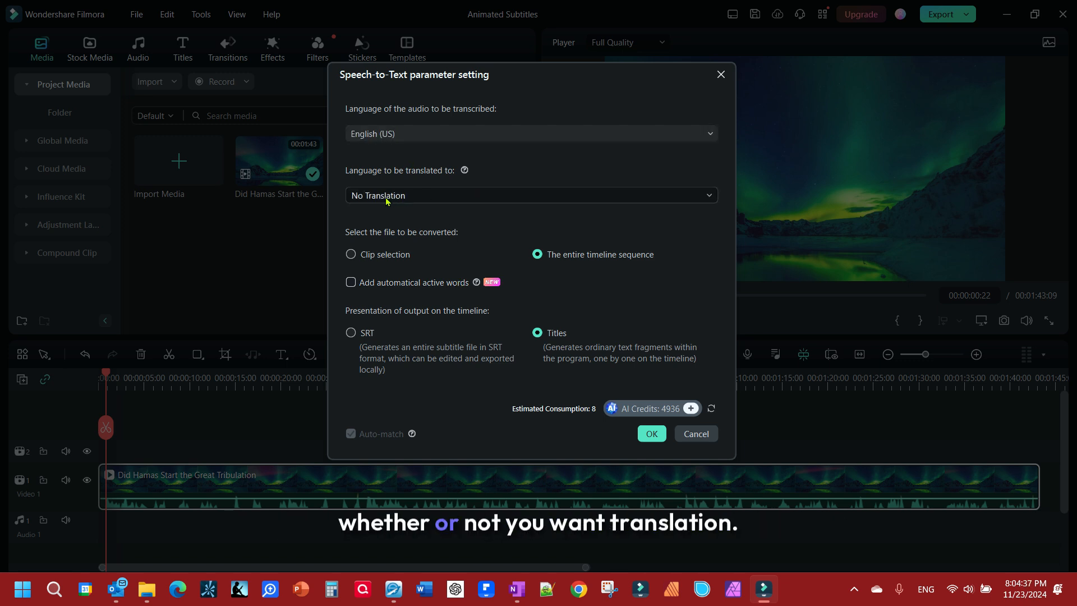
click(351, 284)
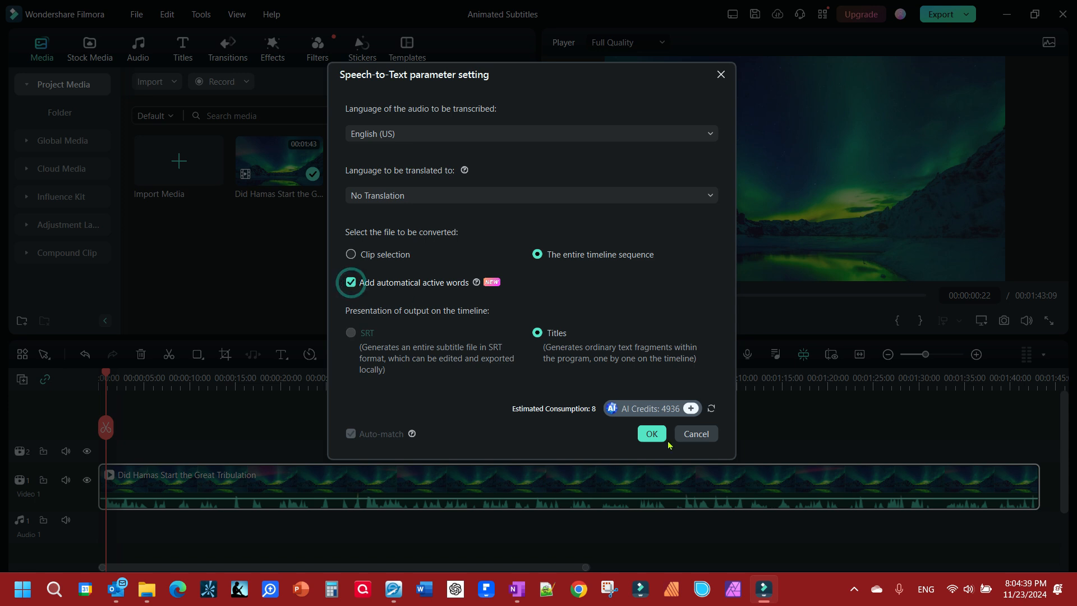
click(652, 435)
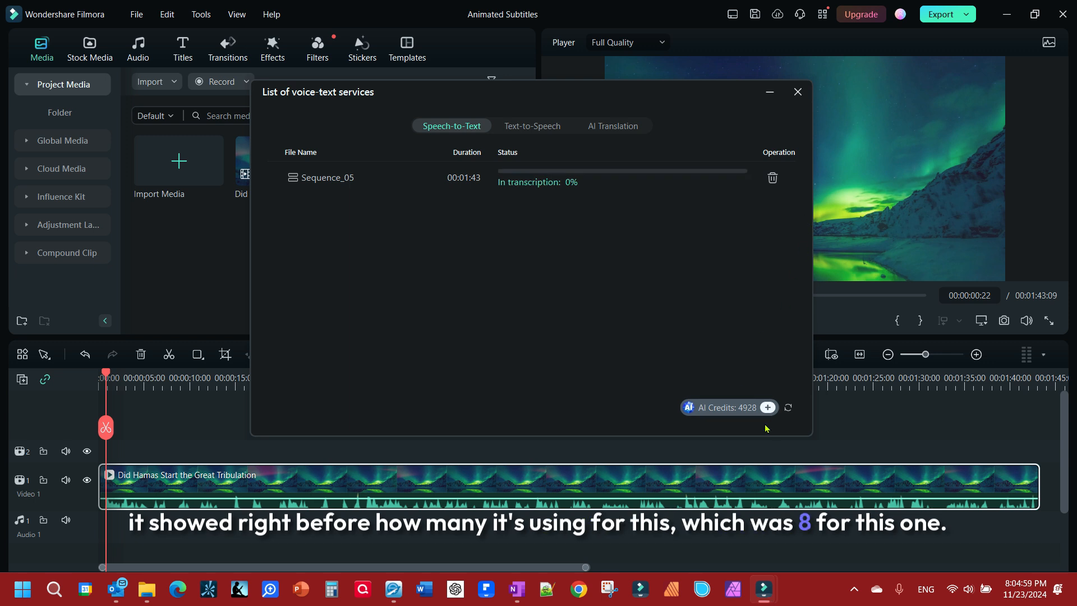
click(797, 92)
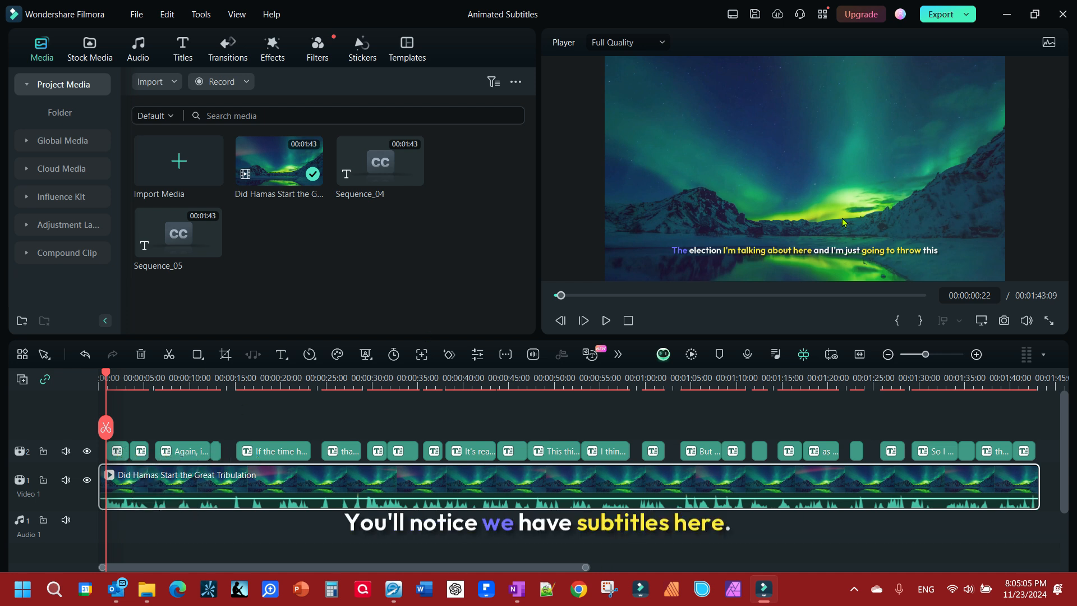
Play the first generated subtitles to check the word highlighting, and return the playhead to the start of the first subtitle
click(920, 248)
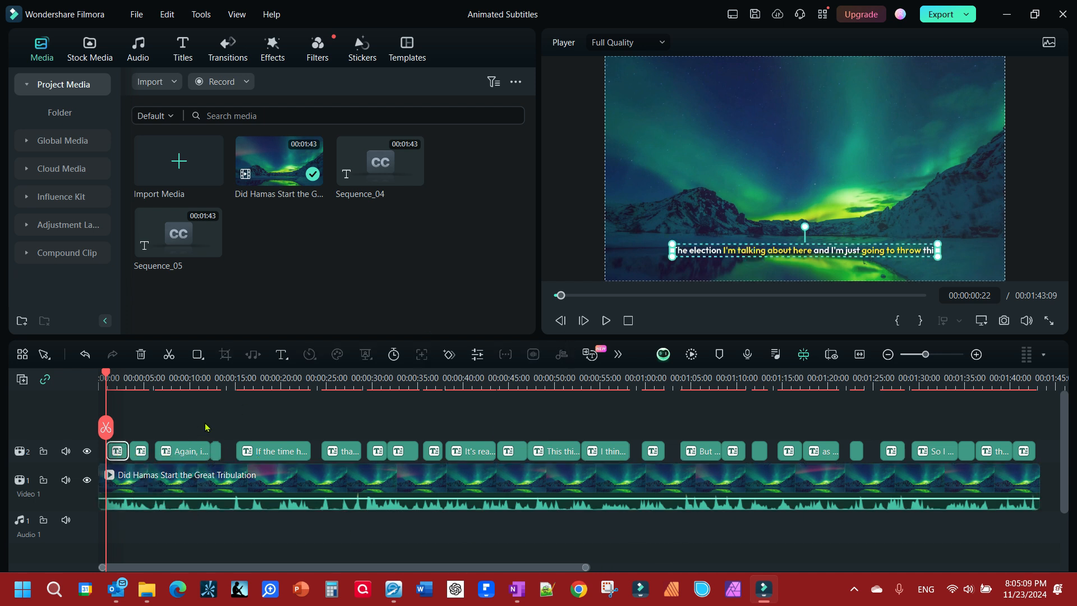
key(space)
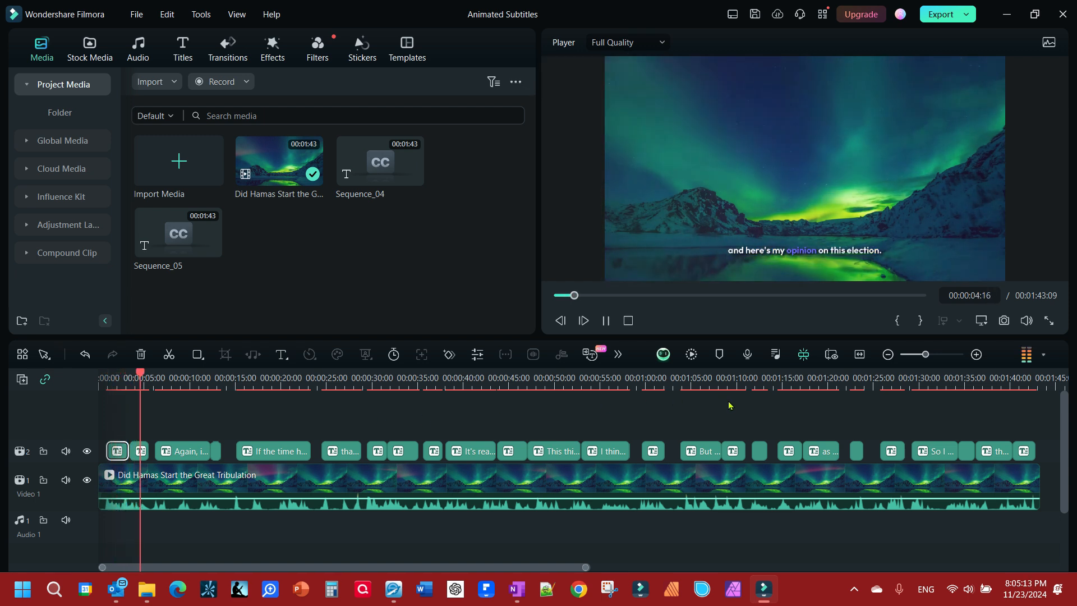
key(space)
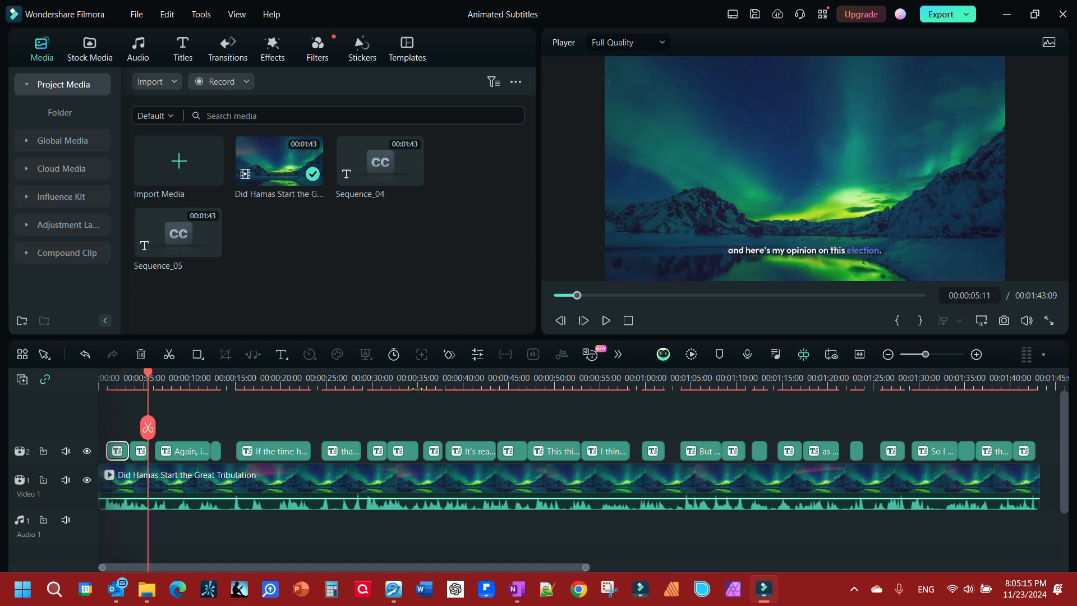
click(800, 254)
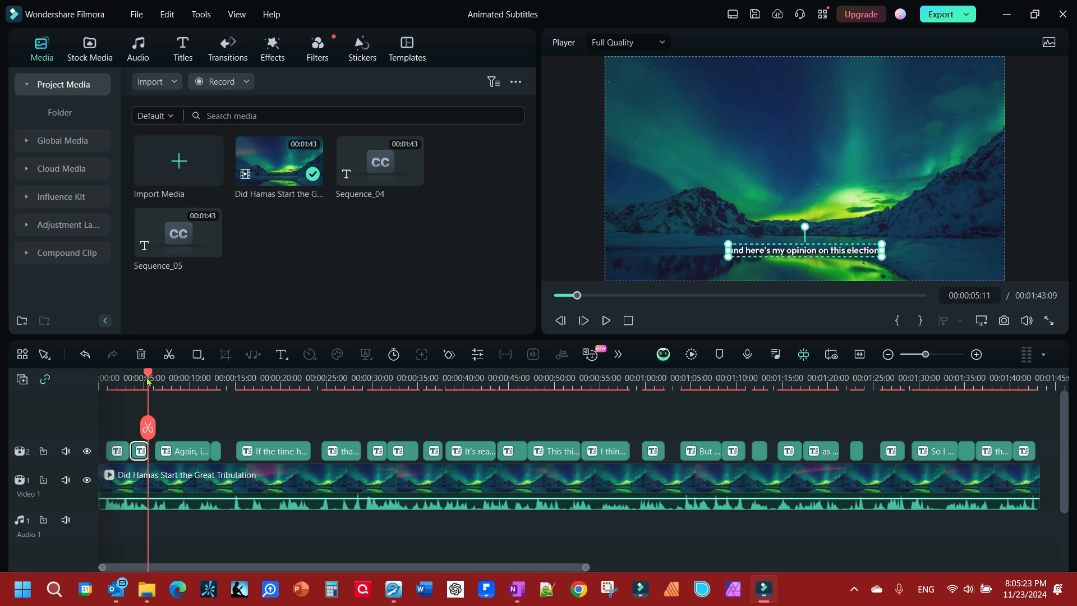
drag(148, 378, 105, 379)
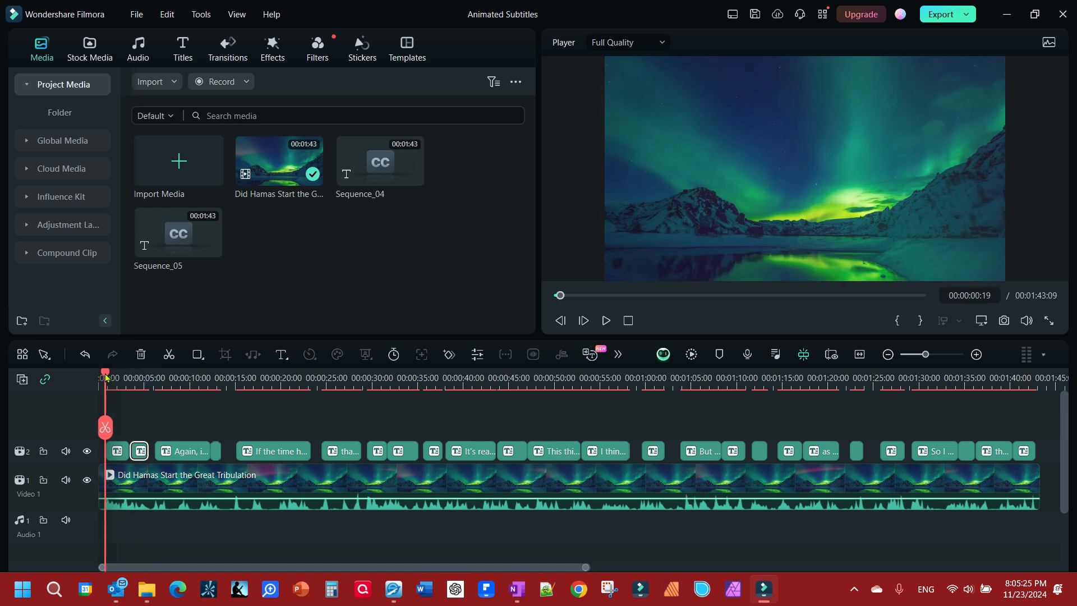
Give the first subtitle the template with white text and a green highlighted word, and apply it to all subtitles
double_click(118, 452)
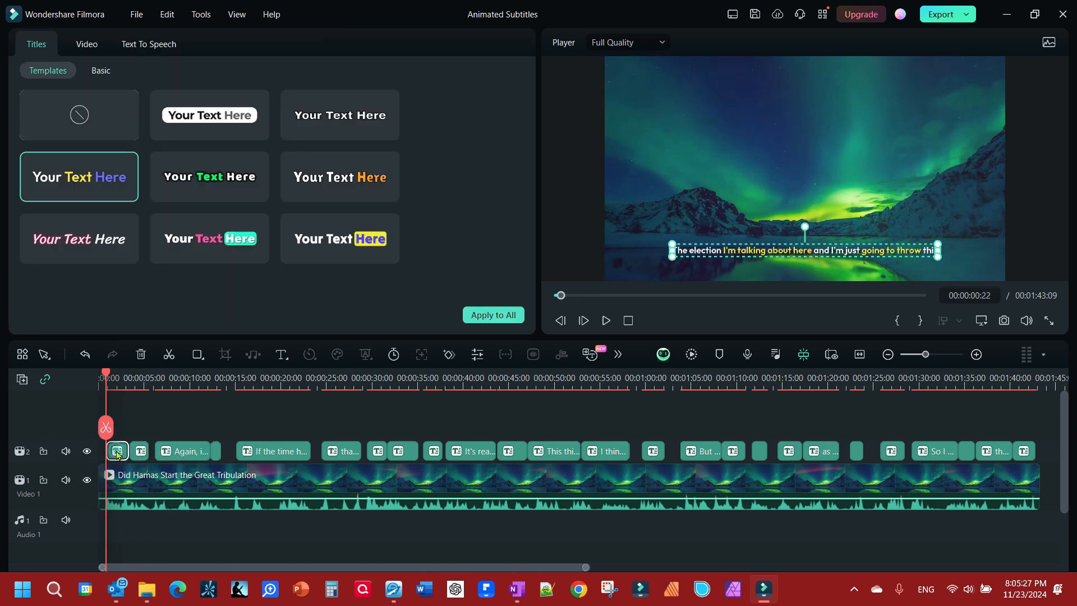
click(204, 176)
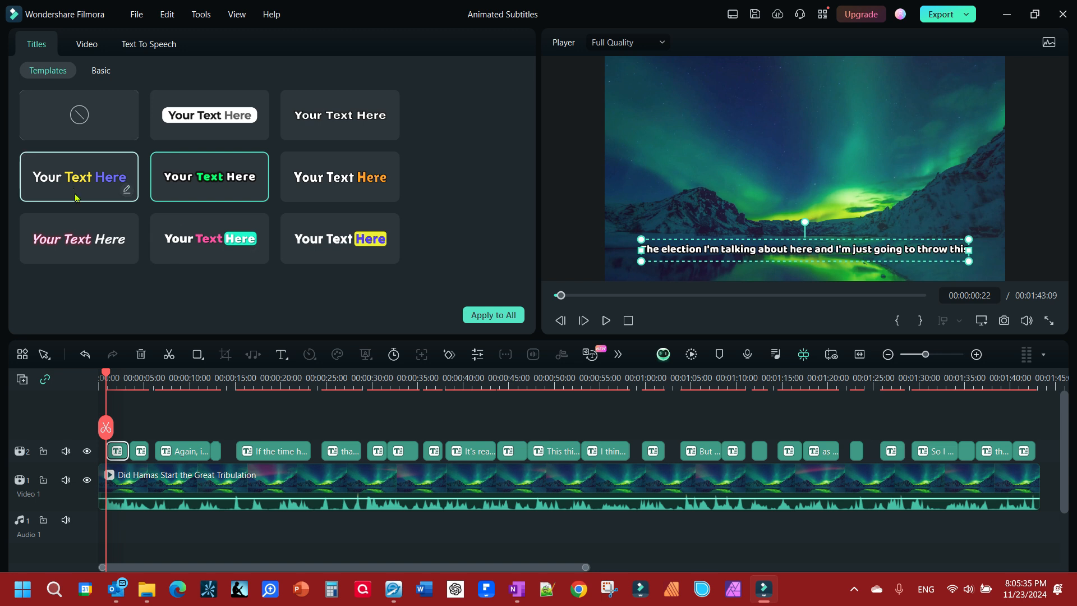
key(space)
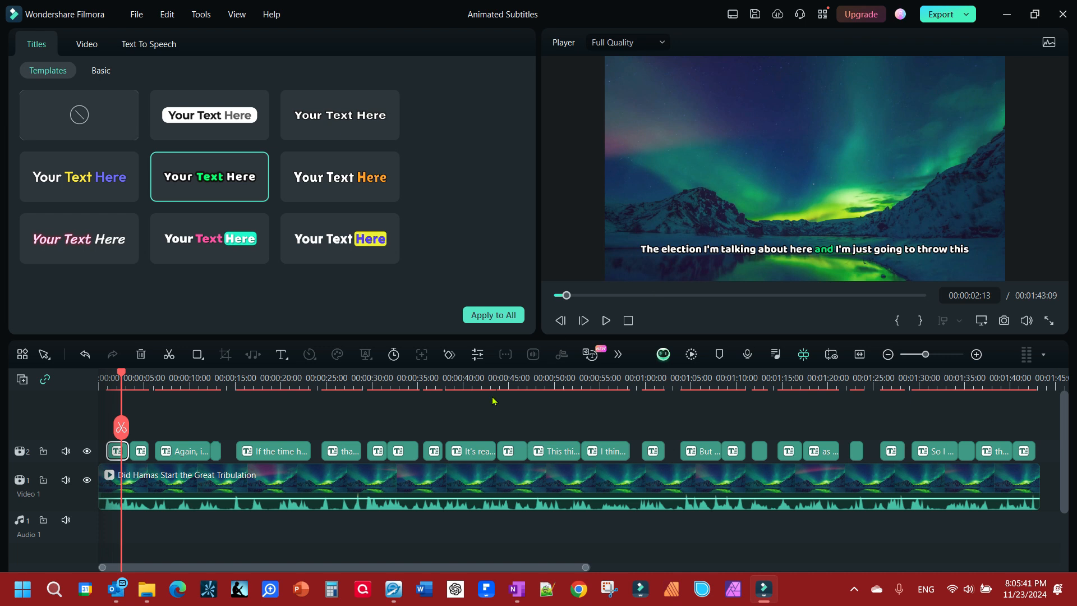
click(484, 318)
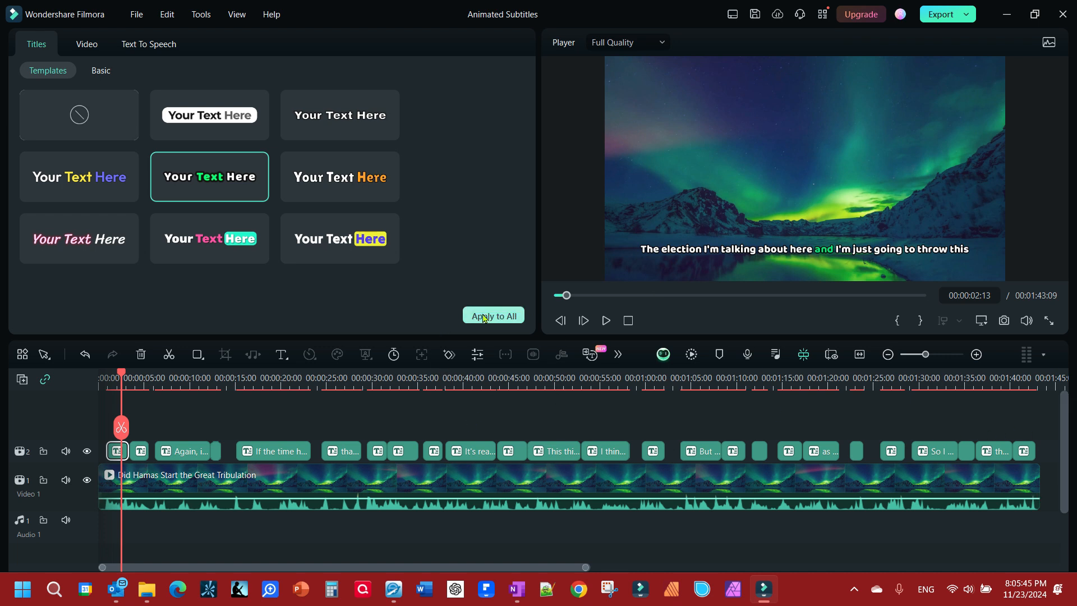
click(607, 298)
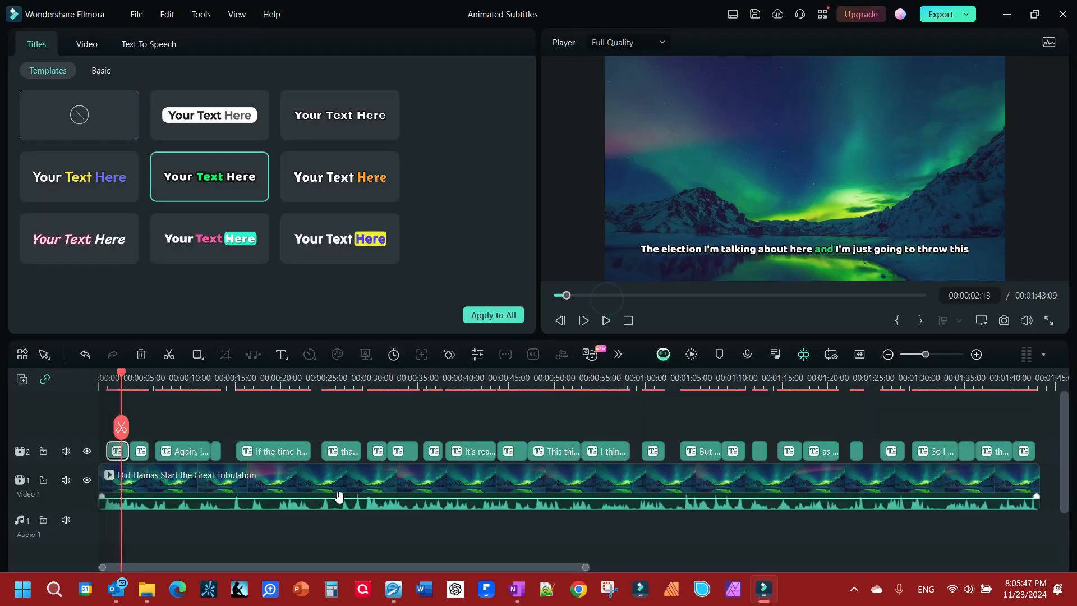
Preview the restyled subtitles on the timeline and return the playhead to the start of the first subtitle
key(space)
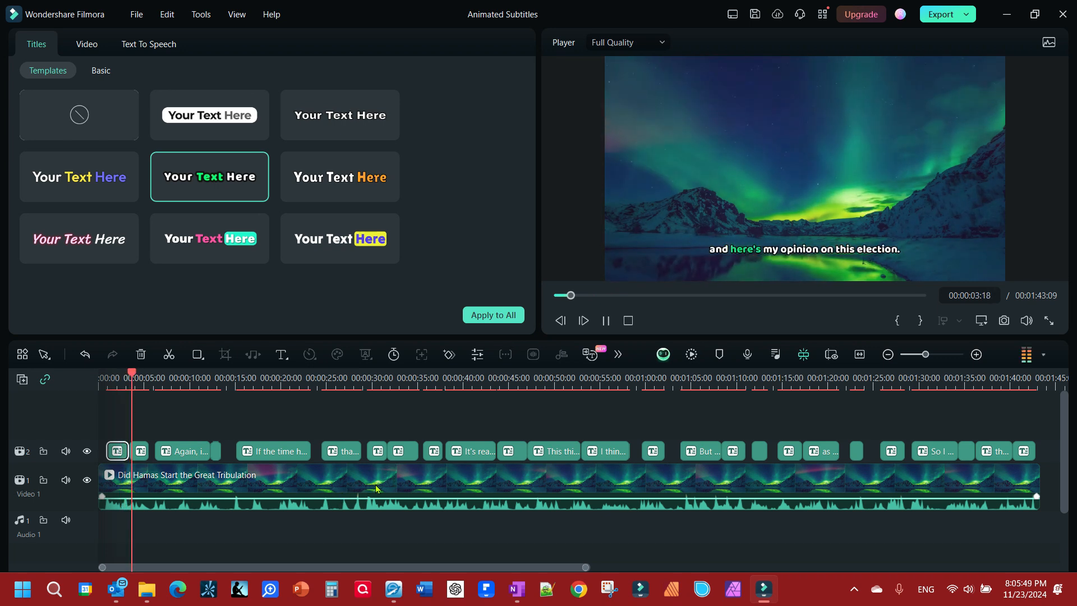
key(space)
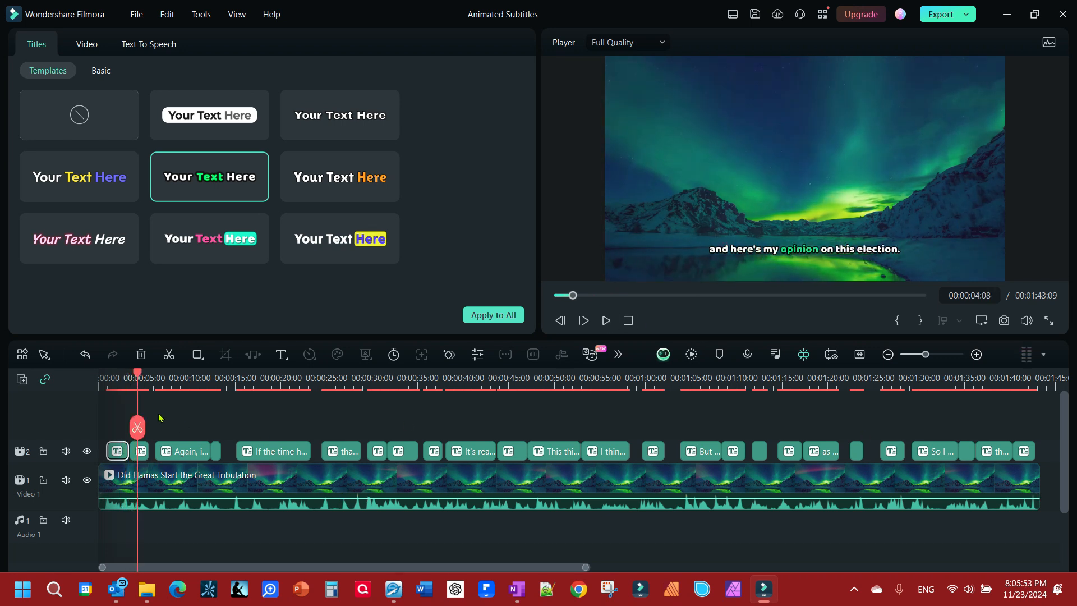
drag(139, 375, 107, 421)
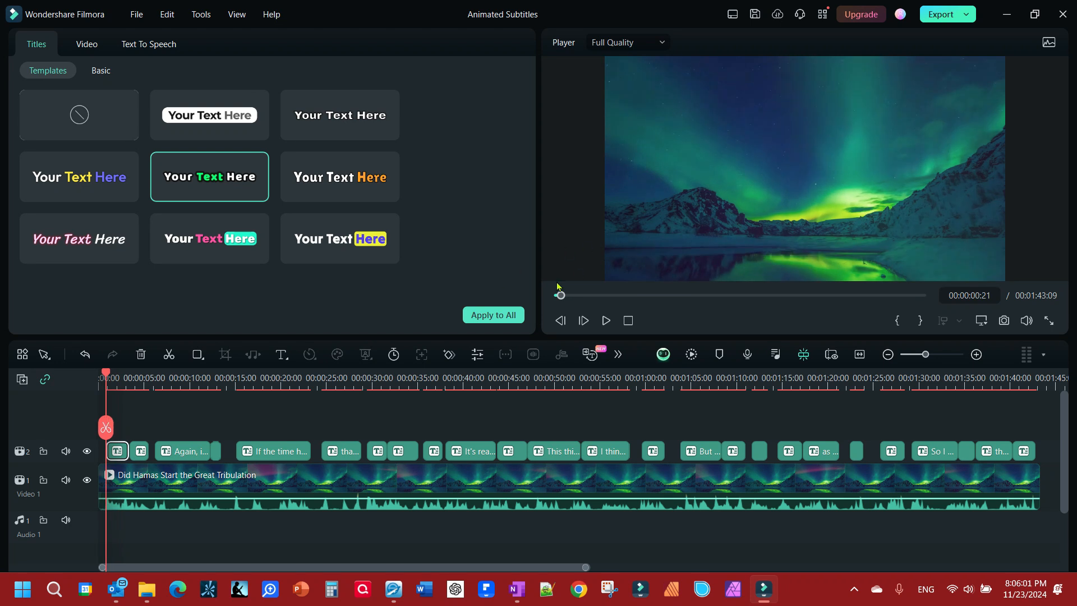
Set the first subtitle's basic text size to 44 and play it back to check the result
click(117, 451)
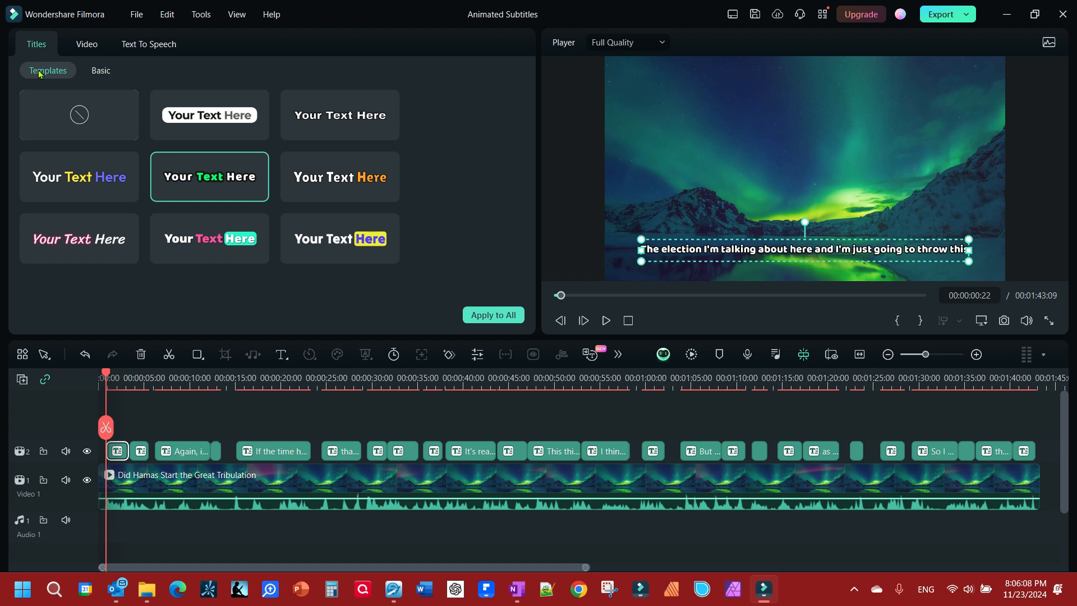
click(101, 71)
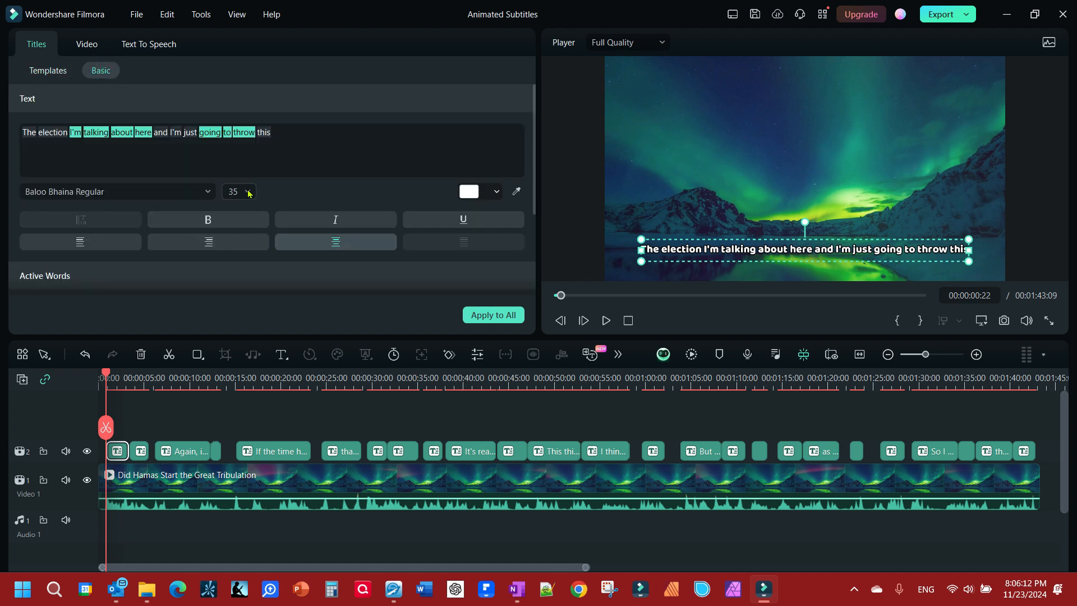
click(248, 192)
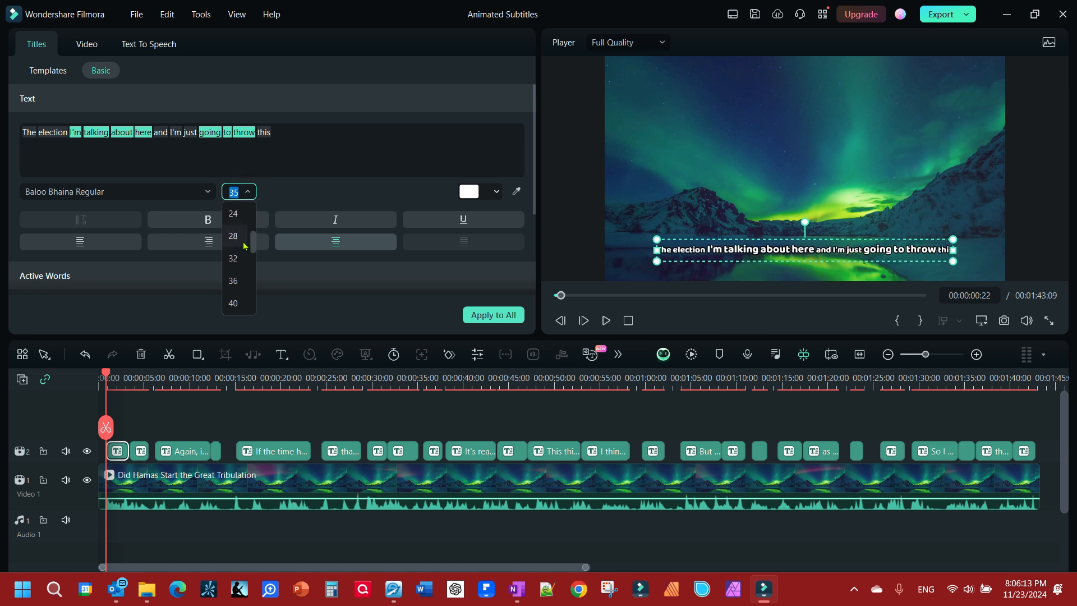
scroll(233, 294, down, 1)
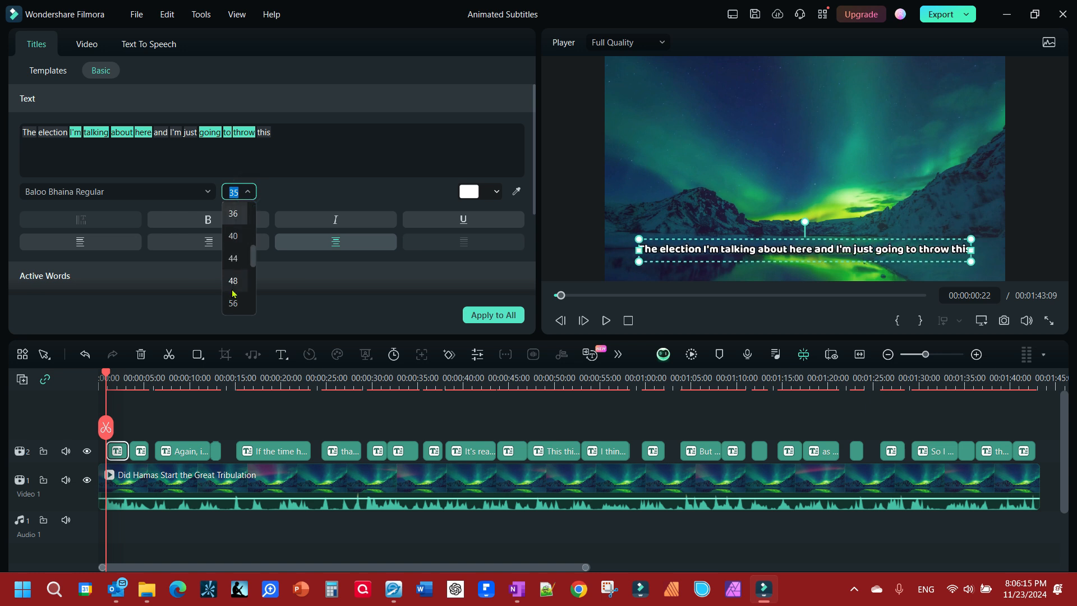
click(233, 258)
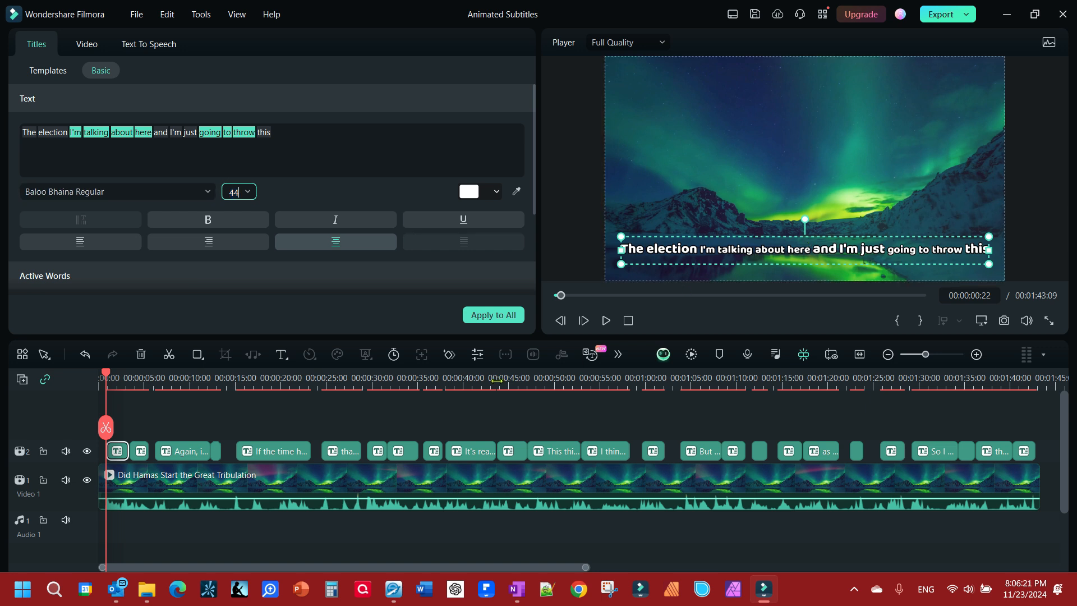
click(249, 410)
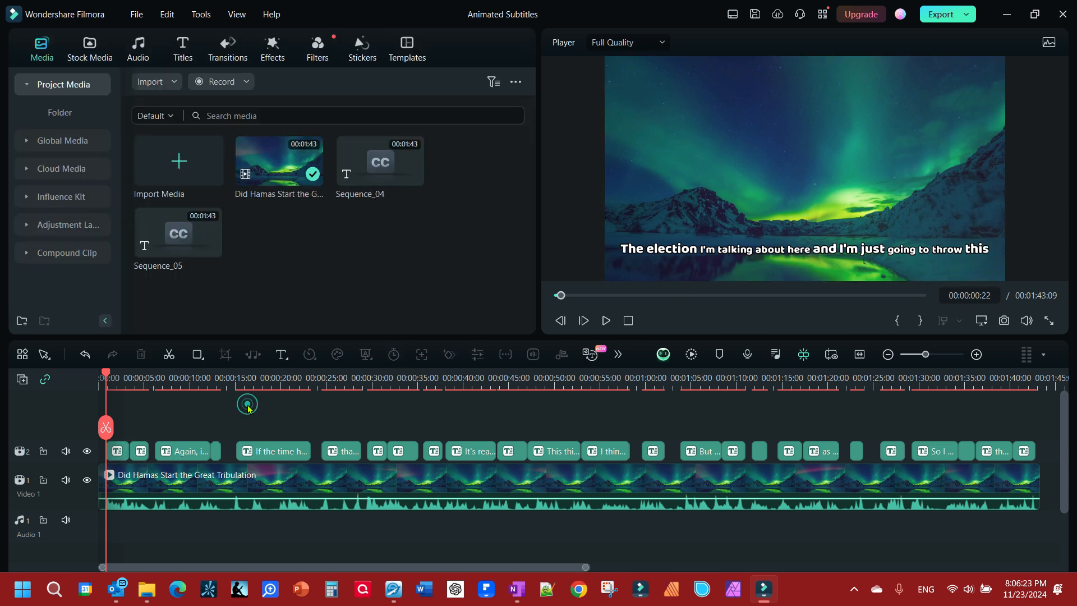
key(space)
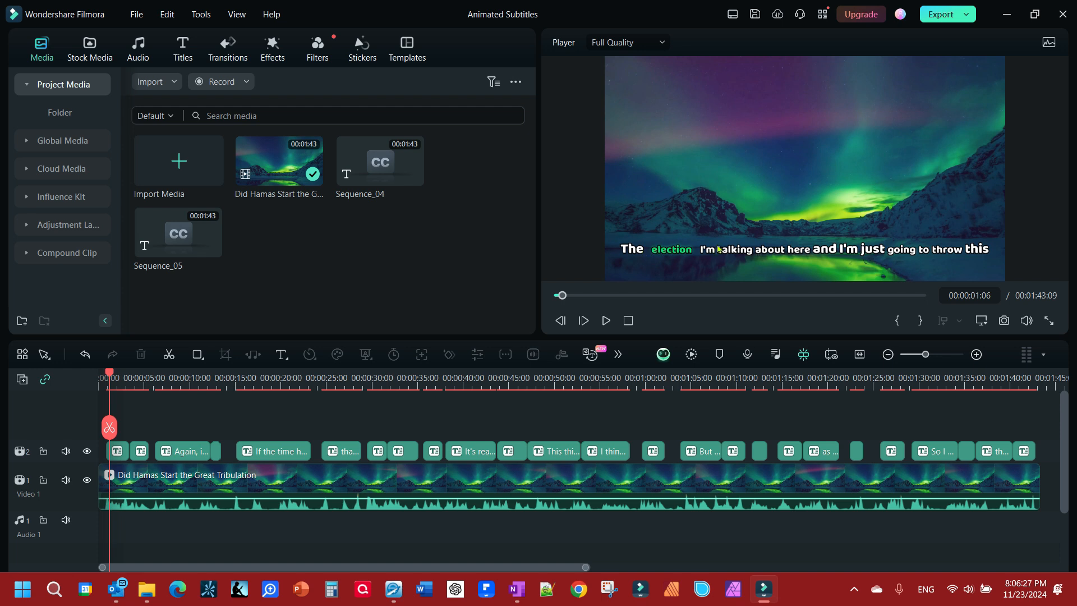
Set the Active Words font size of the first subtitle to 44
click(115, 453)
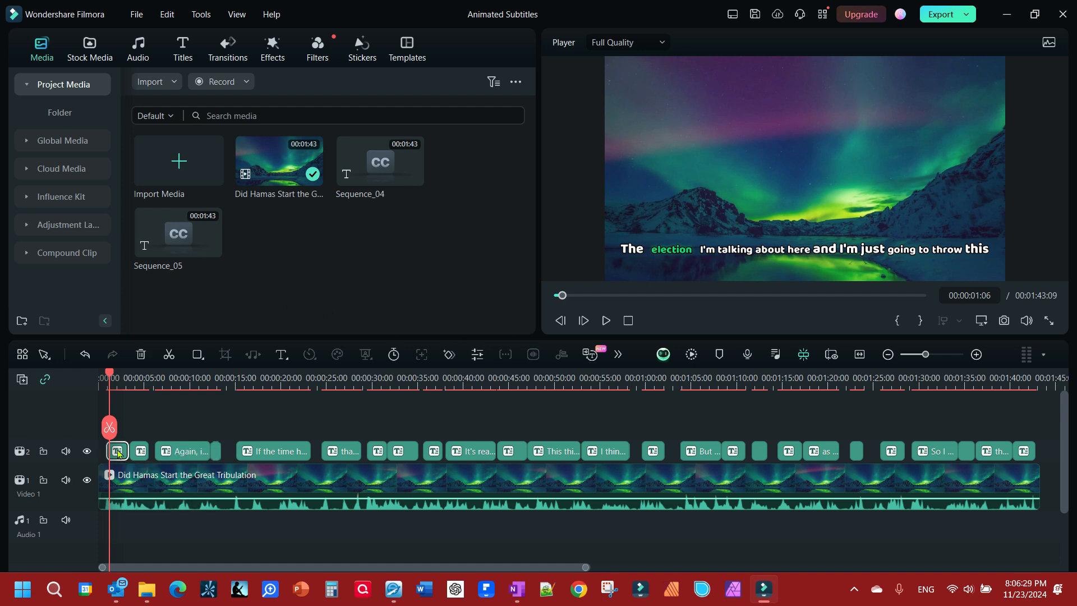
scroll(427, 216, down, 1)
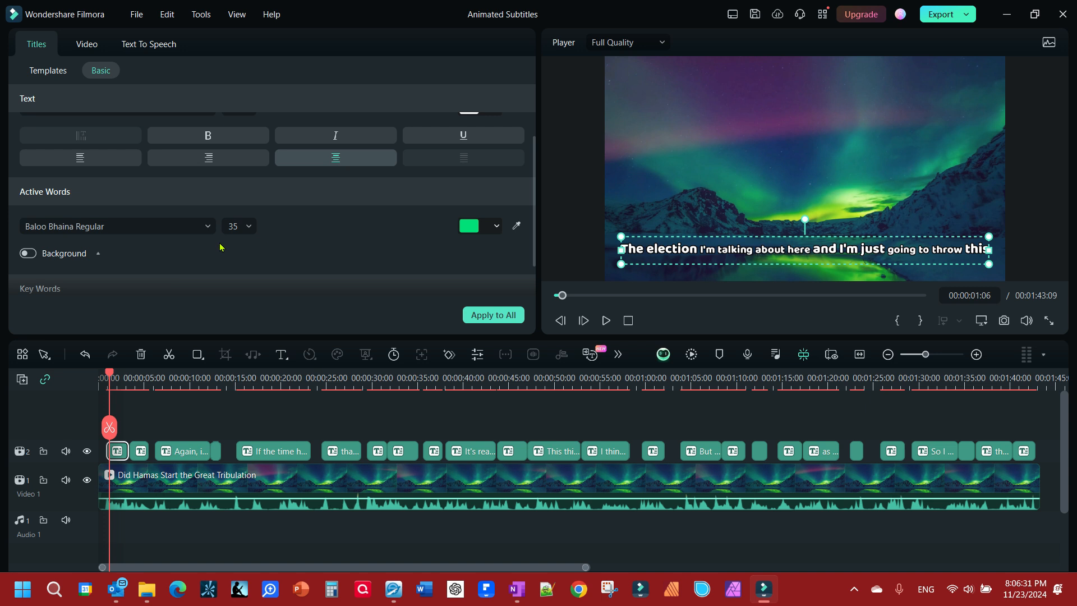
click(248, 225)
scroll(239, 275, down, 3)
scroll(238, 275, up, 2)
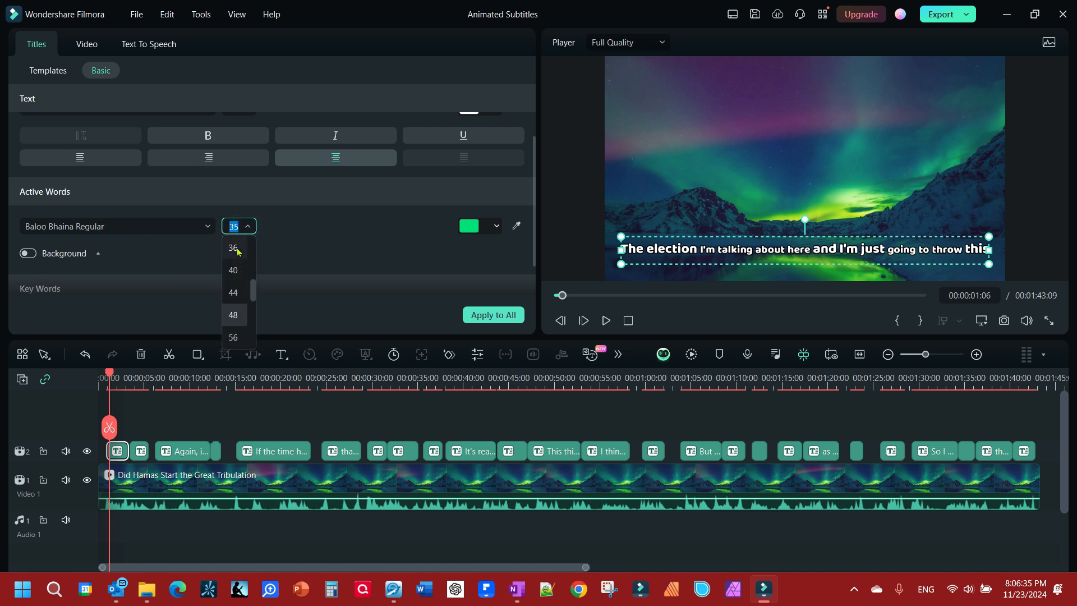
click(232, 294)
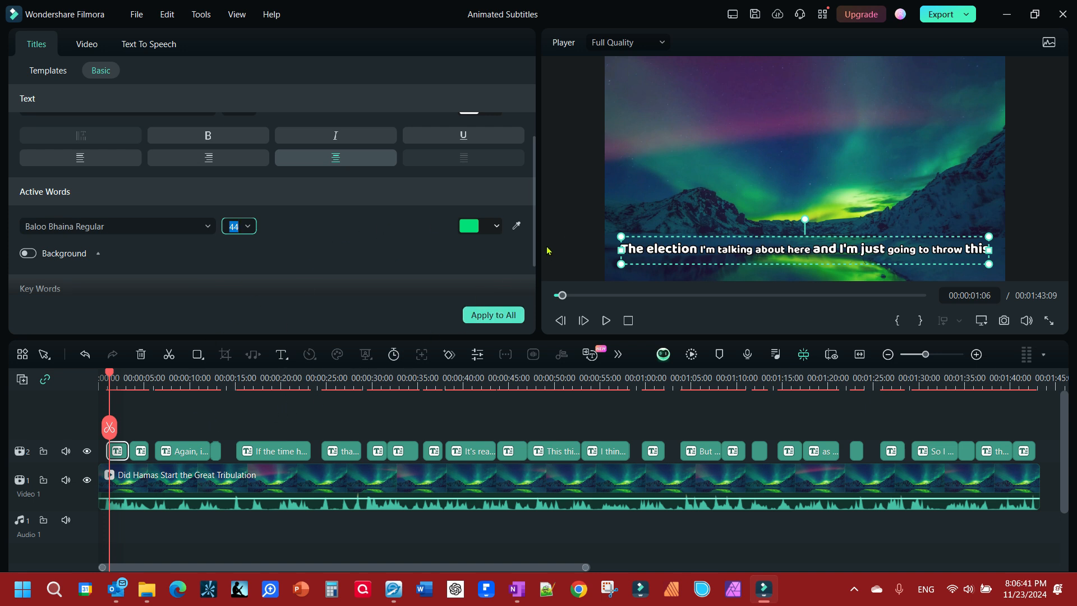
In the first subtitle's text, remove the emphasis from "I'm talking about here" and emphasize only "talking about"
scroll(371, 253, down, 1)
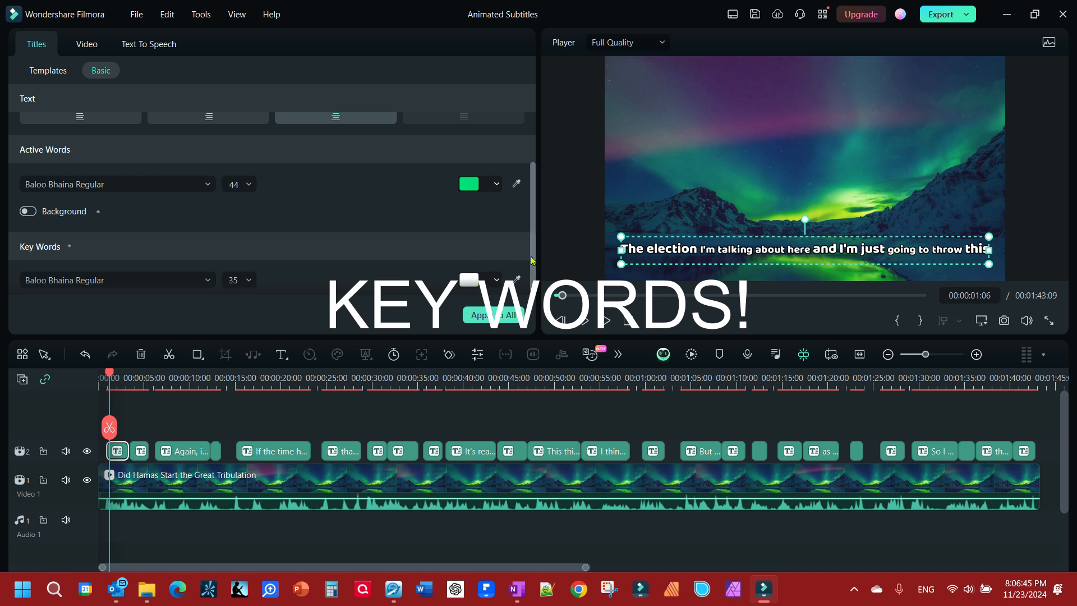
drag(530, 259, 534, 168)
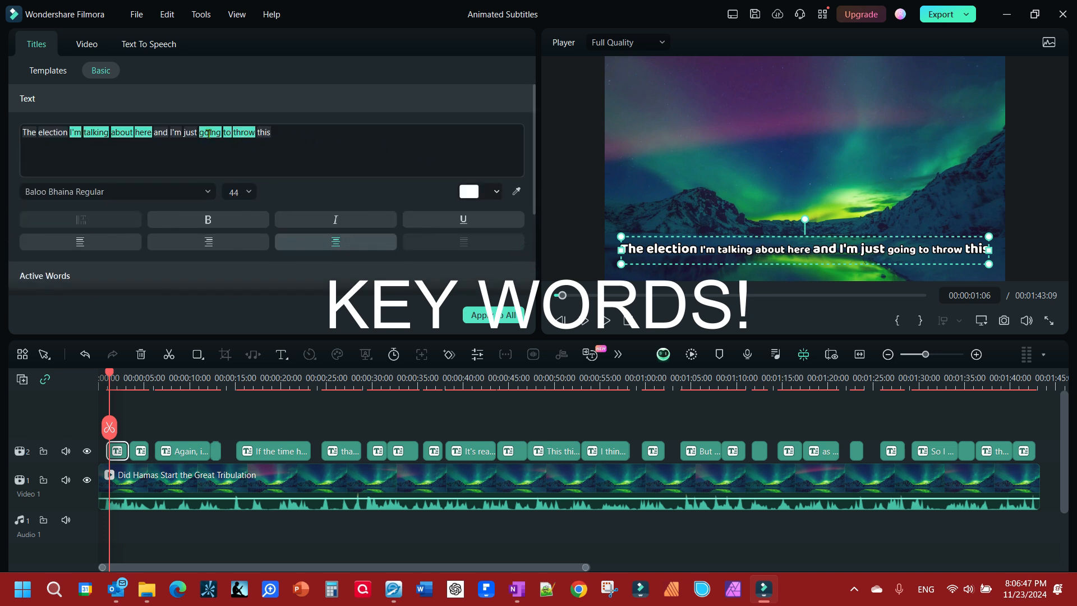
drag(151, 131, 70, 131)
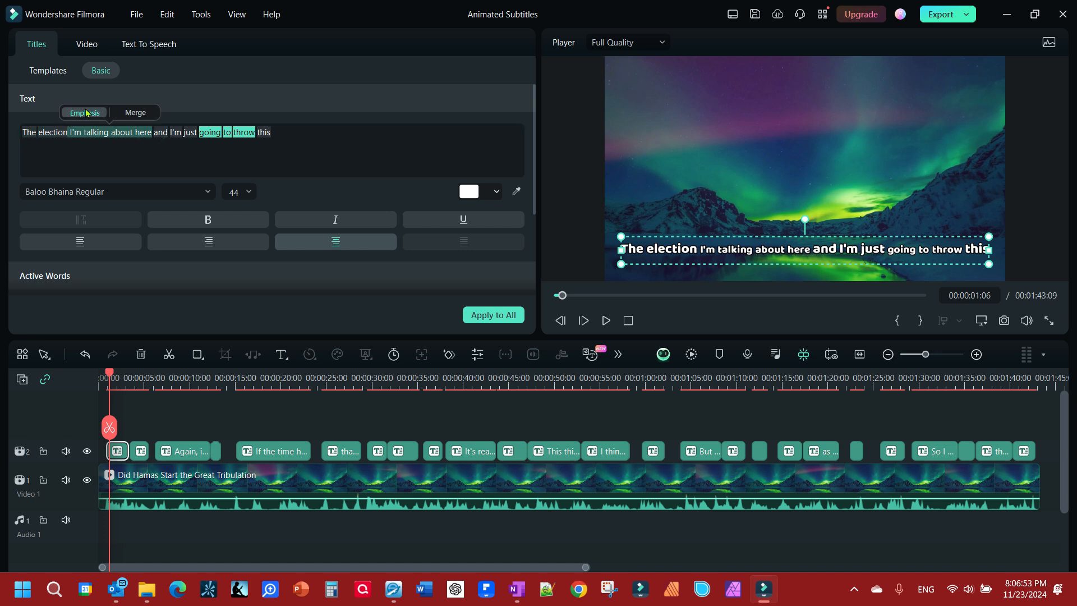
click(85, 112)
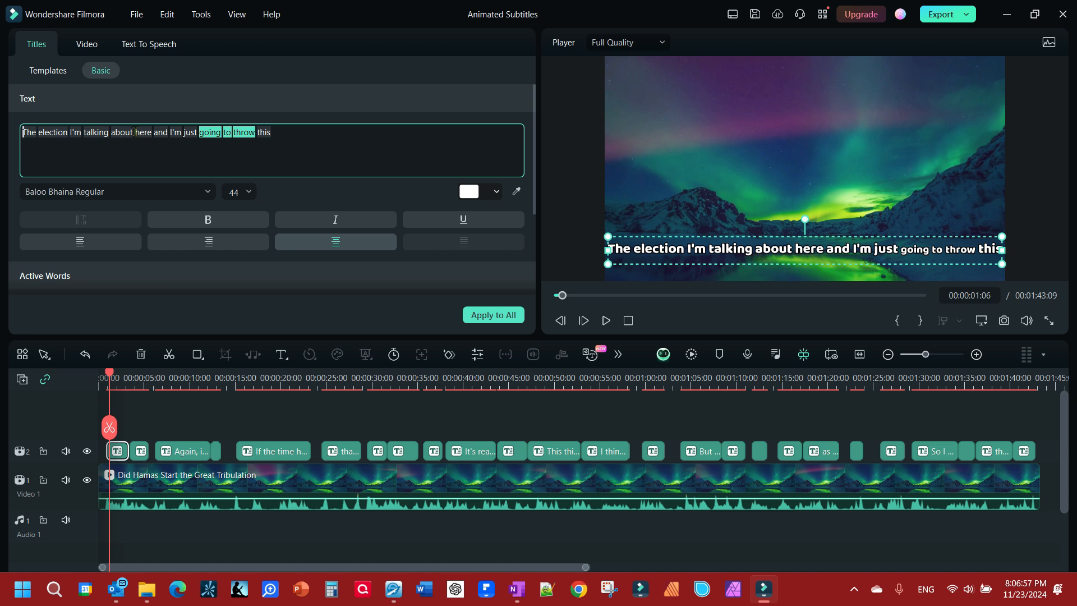
drag(133, 131, 83, 130)
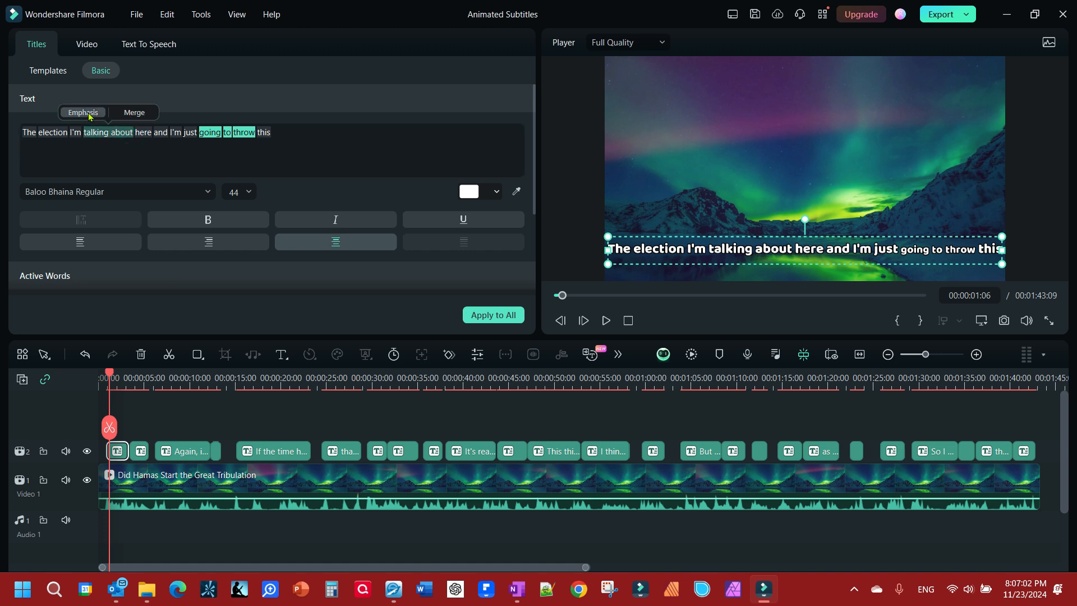
click(85, 111)
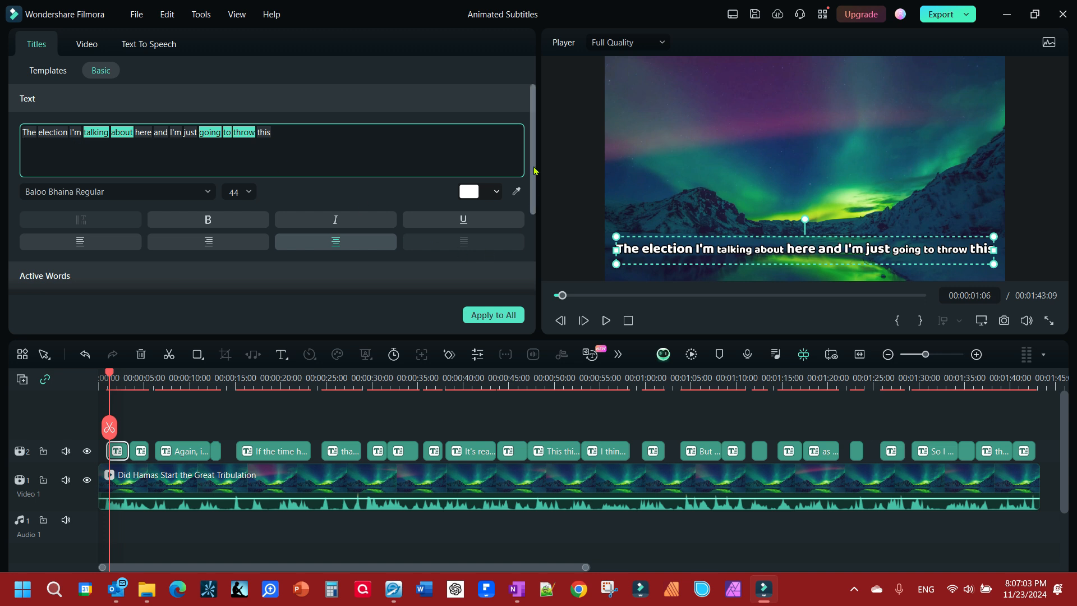
Set the Key Words font size of the first subtitle to 44
scroll(533, 163, down, 3)
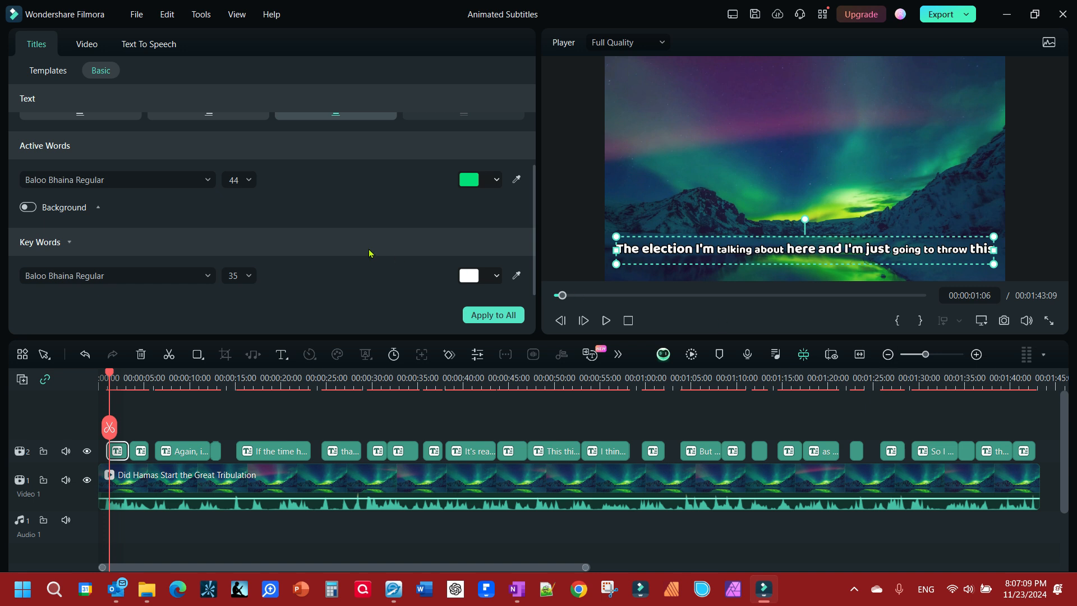
click(252, 275)
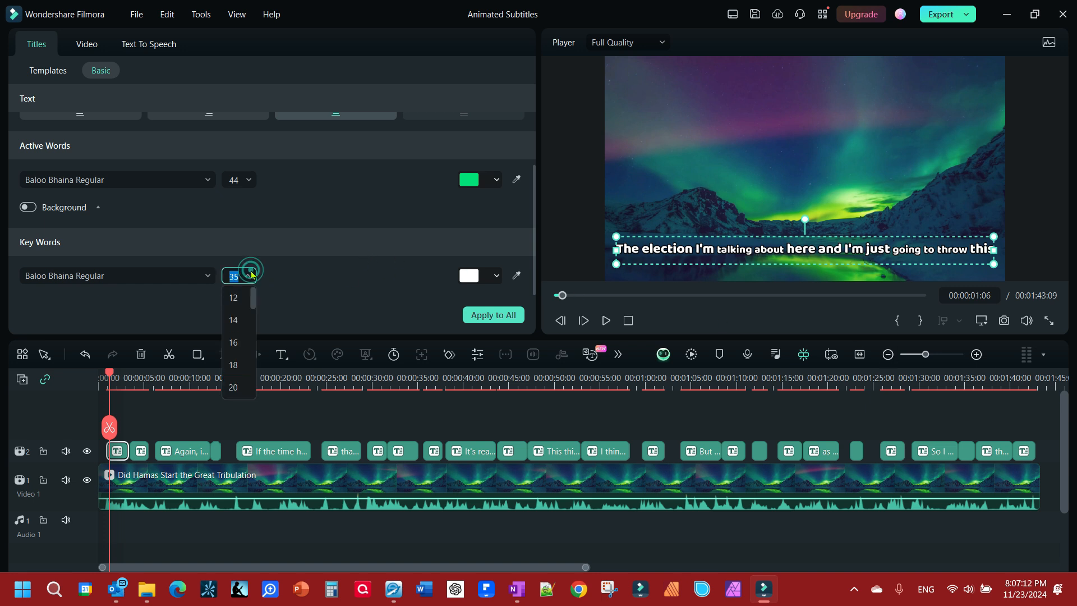
scroll(240, 331, down, 3)
scroll(236, 327, up, 1)
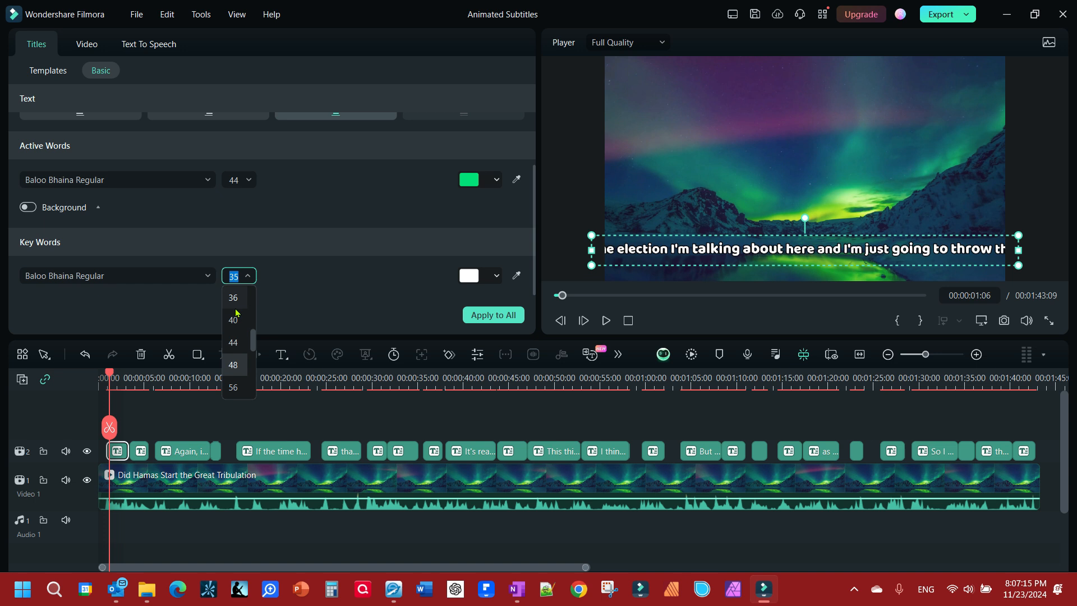
click(237, 338)
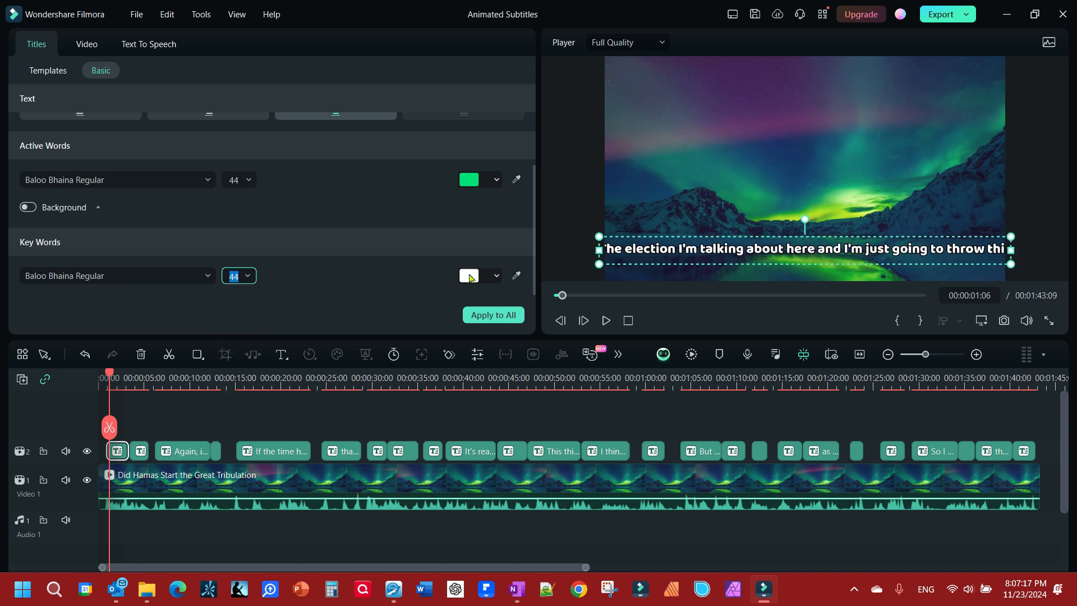
Change the Key Words colour to pink-violet and apply the text settings to all subtitles
click(497, 276)
click(498, 315)
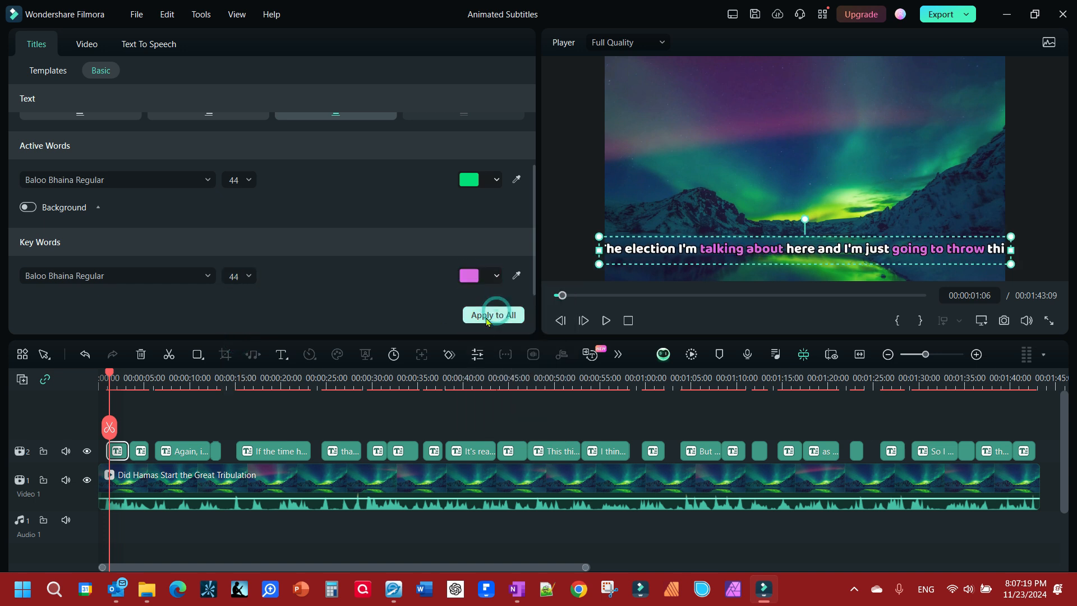
click(487, 317)
Play back the first subtitle to check the coloured key words, and return the playhead to just before it
click(594, 298)
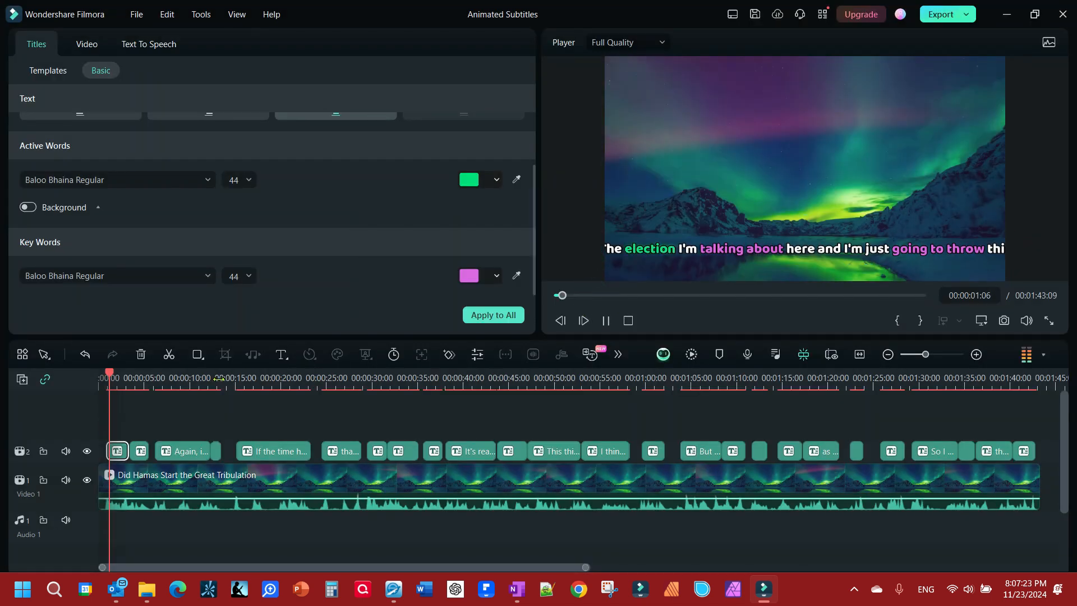
key(space)
key(space)
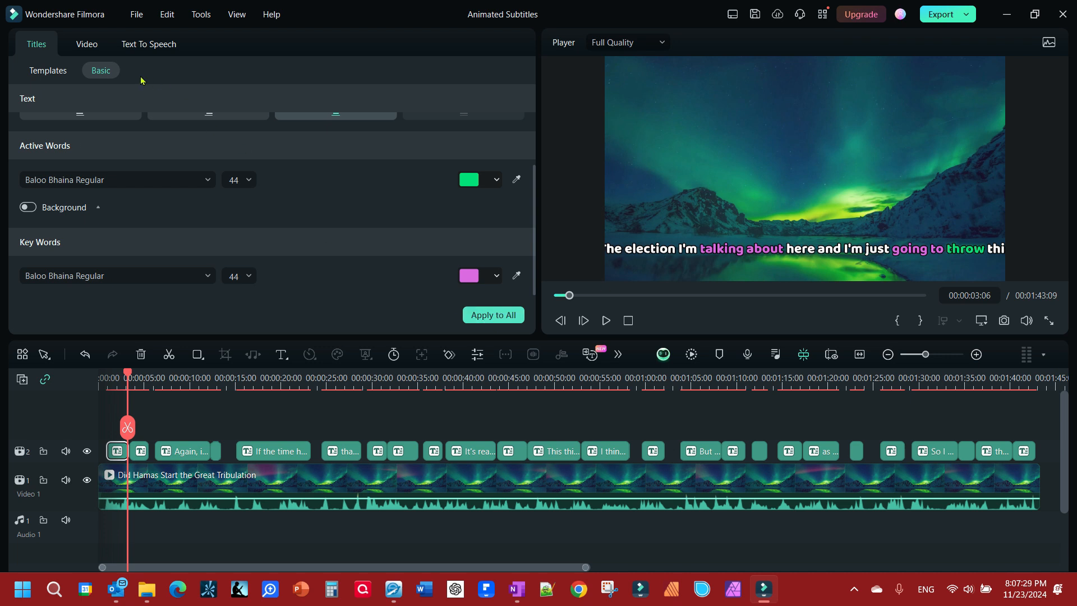
click(742, 257)
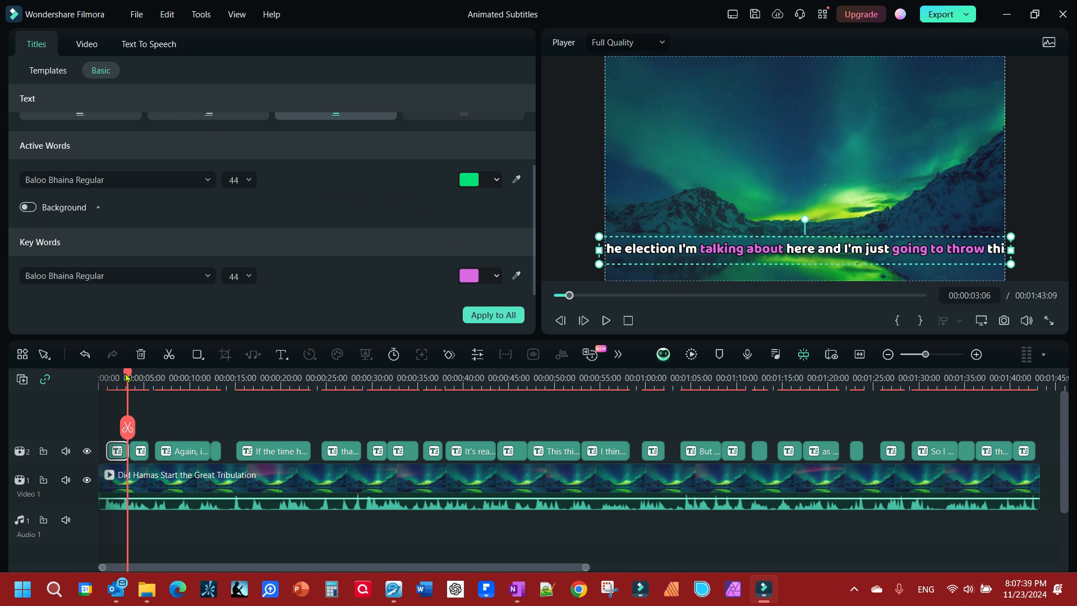
drag(125, 375, 104, 375)
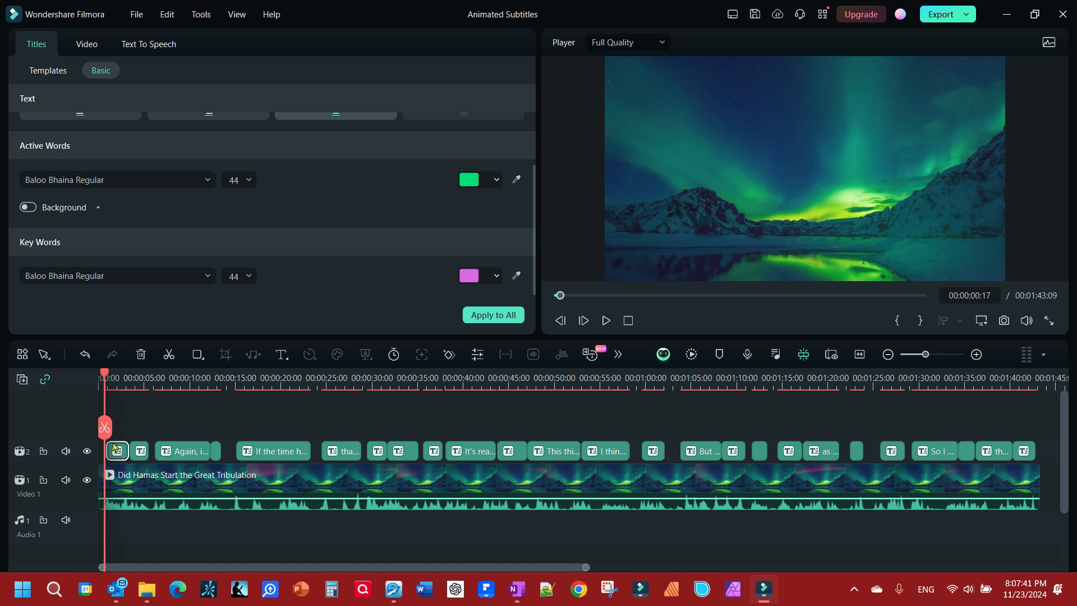
Select all subtitles from the first to the last and set their Y position to 350 px
drag(278, 567, 422, 568)
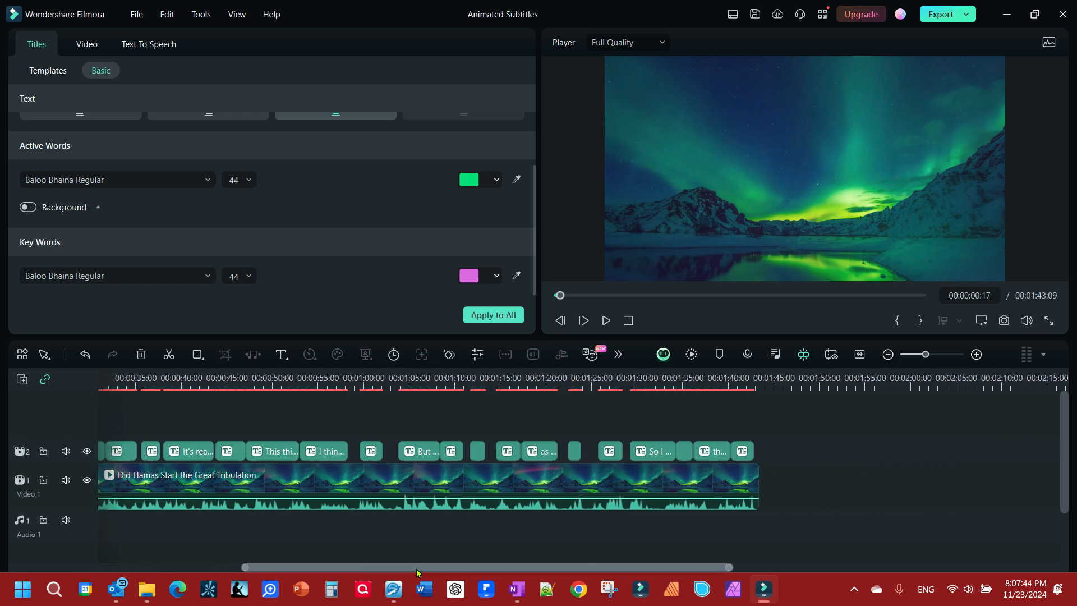
click(742, 453)
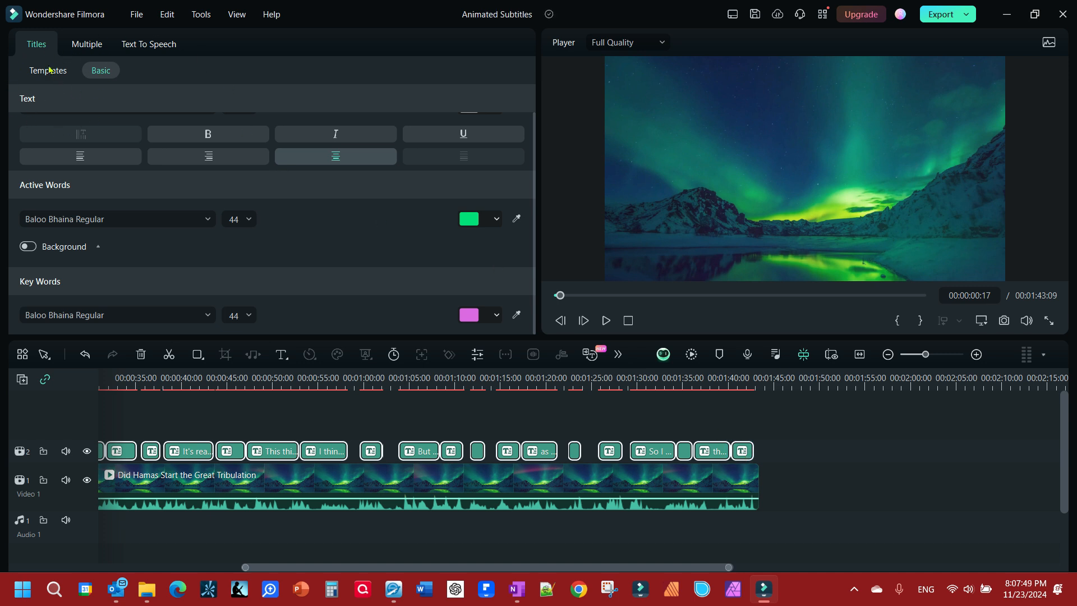
click(93, 45)
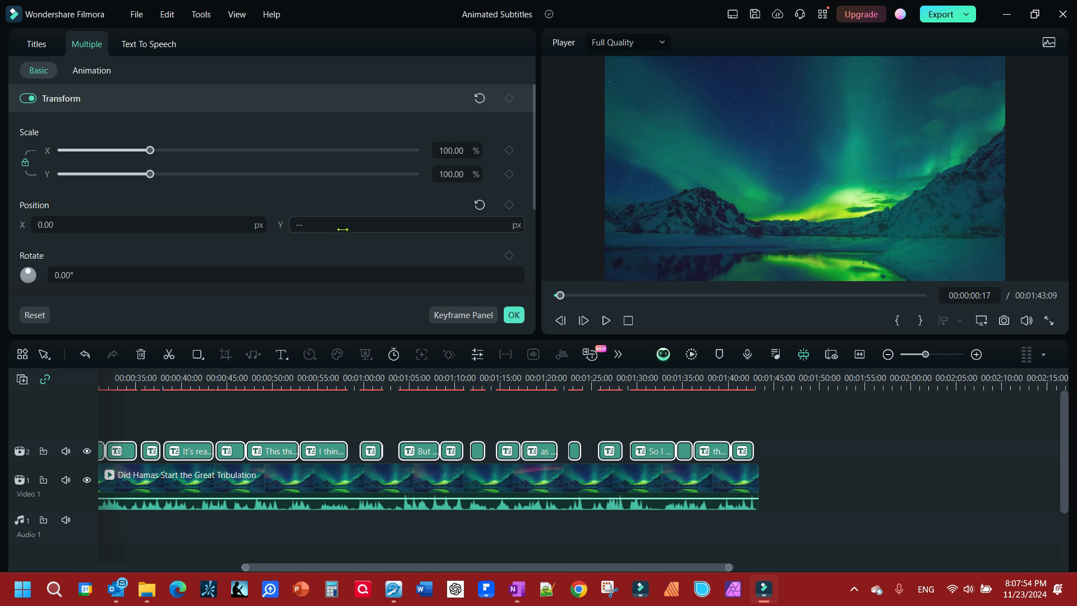
click(302, 220)
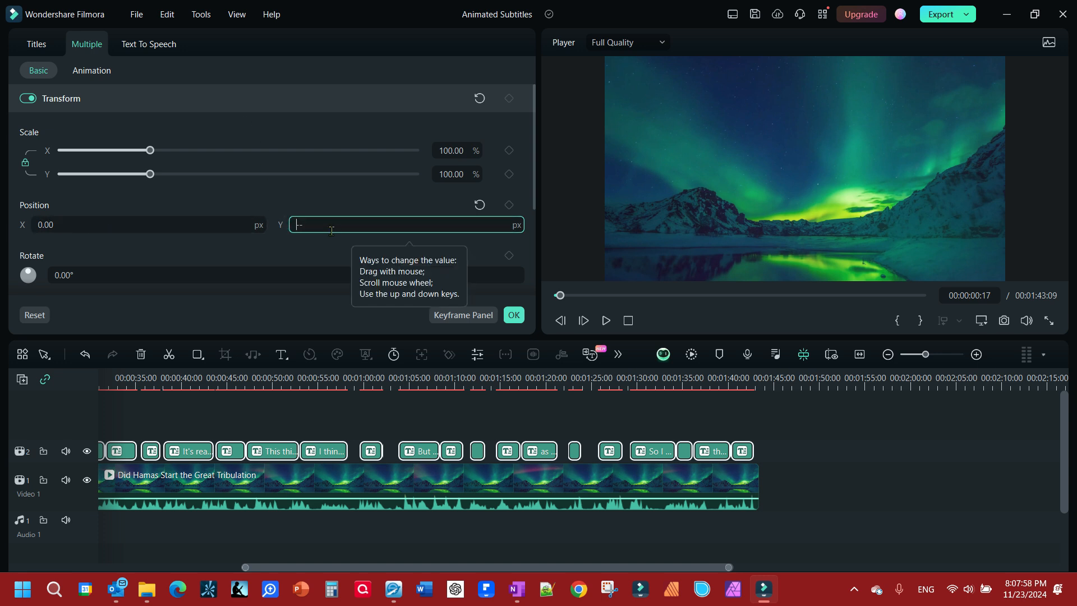
text(350)
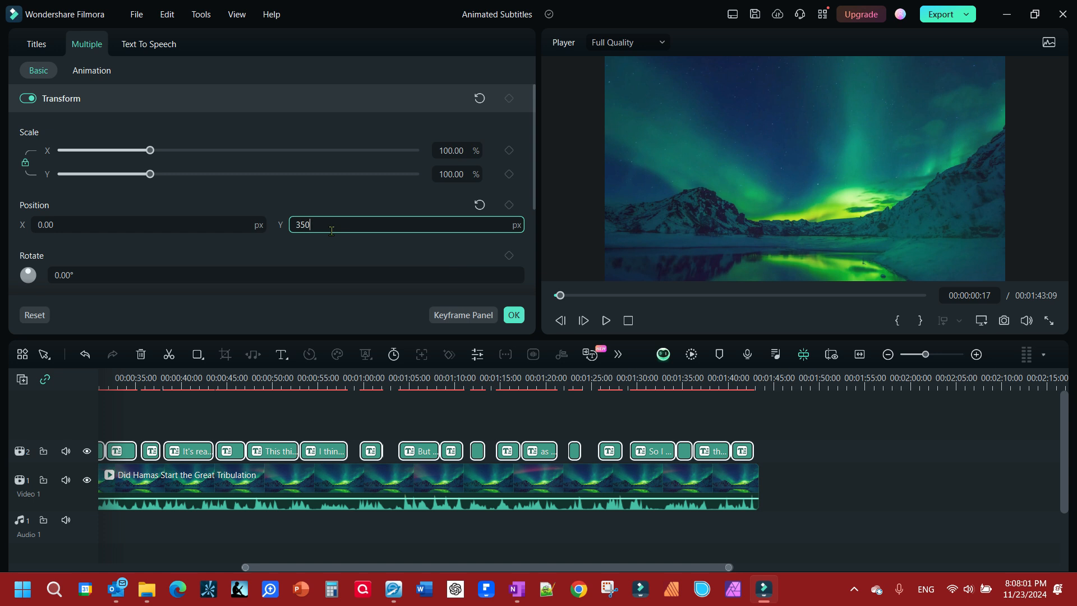
key(Return)
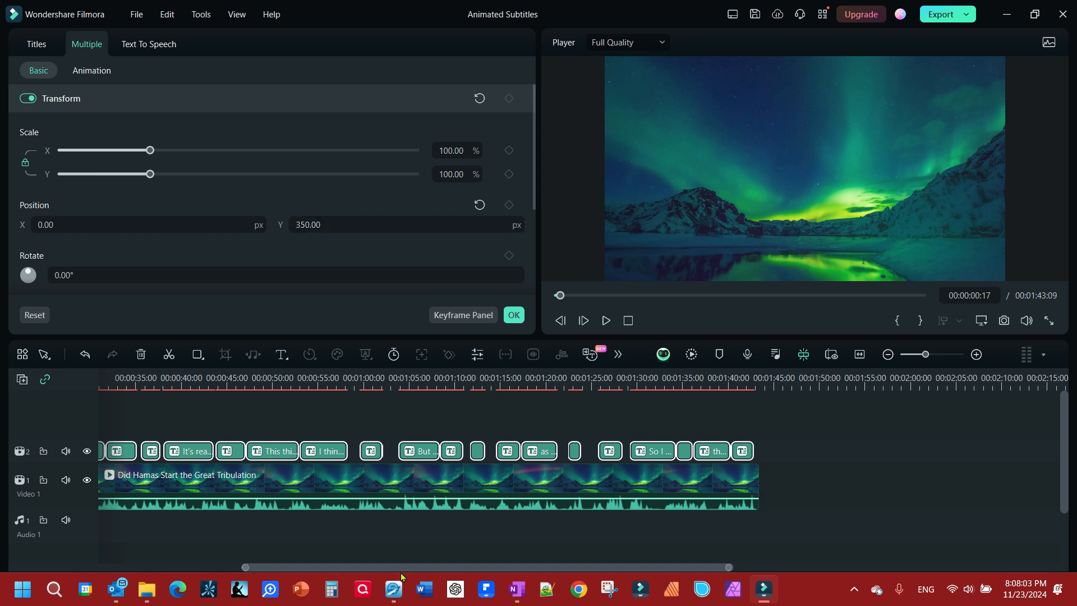
Deselect the subtitles and scrub through the first one to check its new vertical position
drag(363, 568, 220, 569)
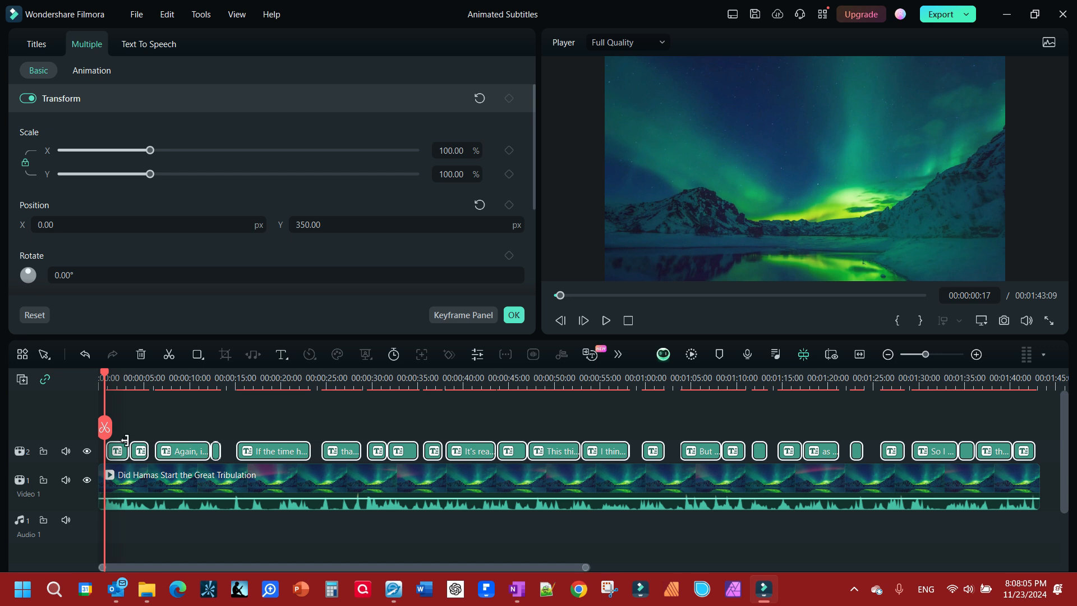
click(119, 423)
click(116, 381)
drag(118, 383, 105, 415)
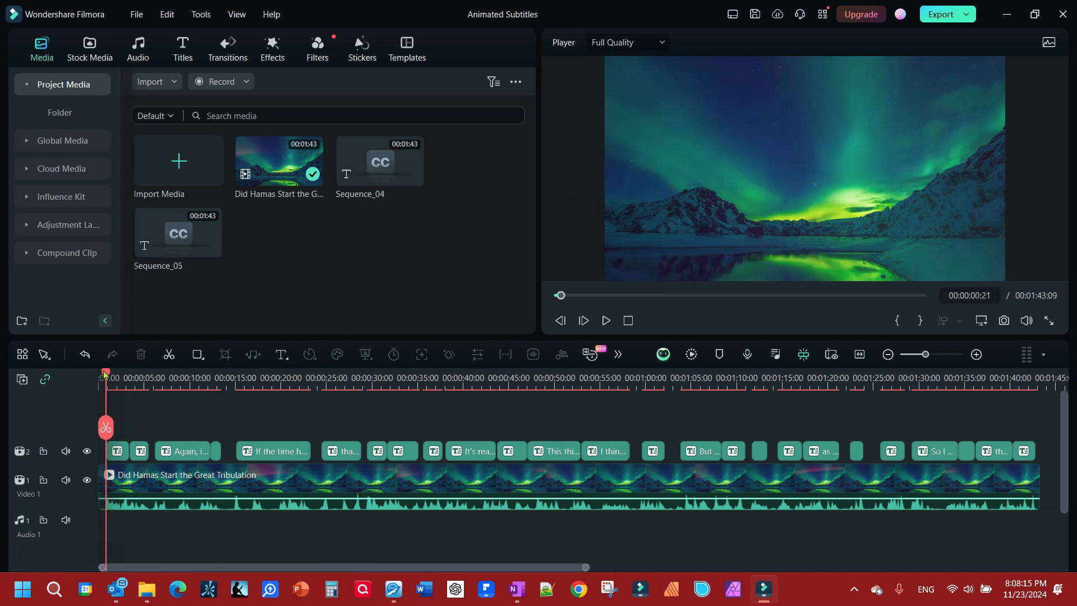
mouse_move(107, 377)
mouse_down()
mouse_move(137, 379)
mouse_move(119, 380)
mouse_up()
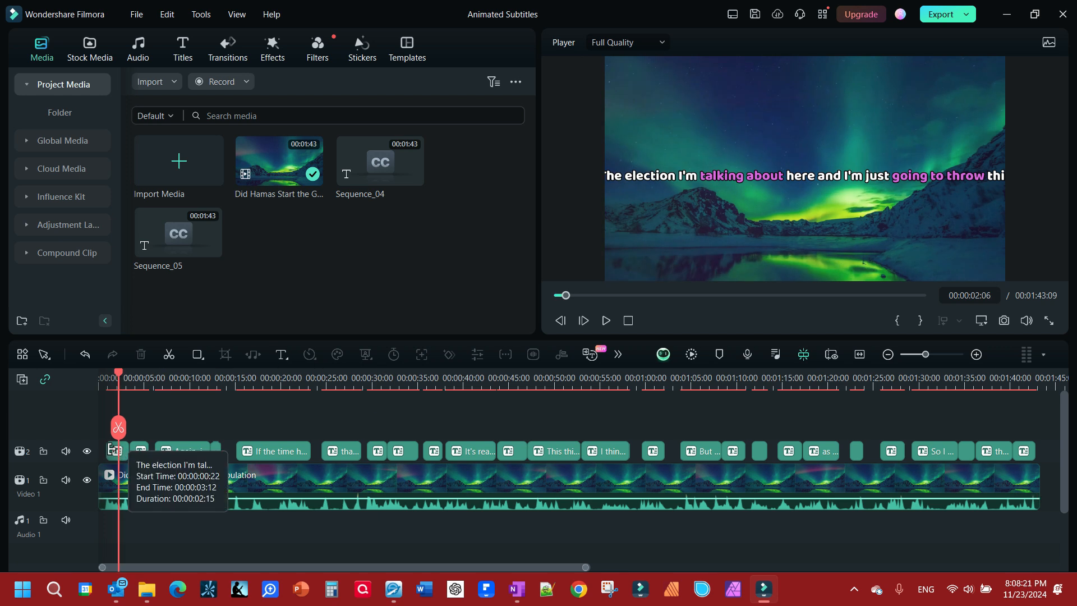
Select all subtitles on the timeline and reduce their scale to 88.89%
click(116, 453)
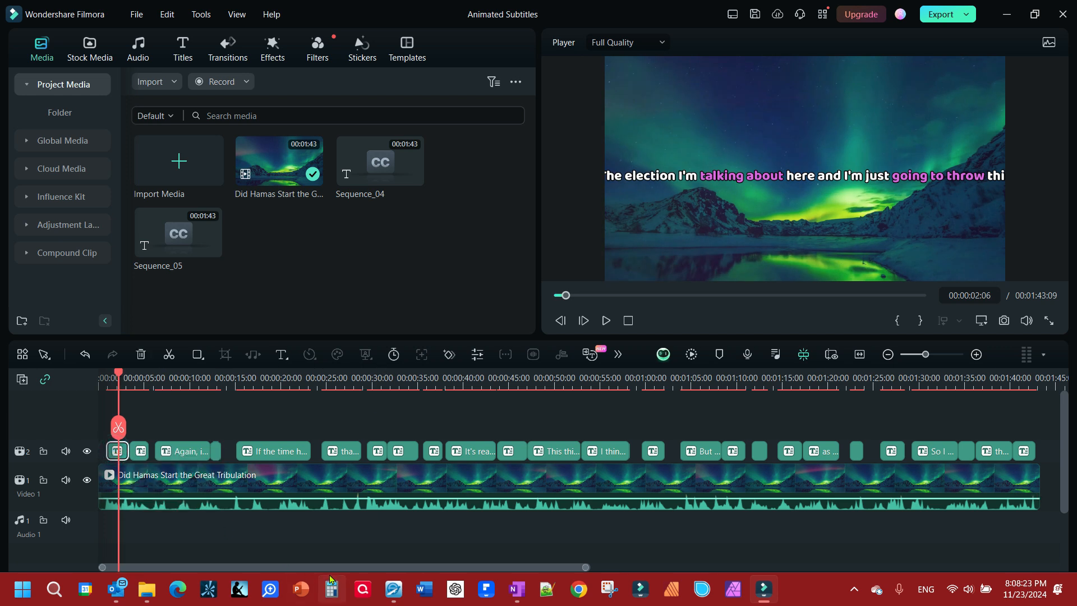
scroll(882, 510, right, 3)
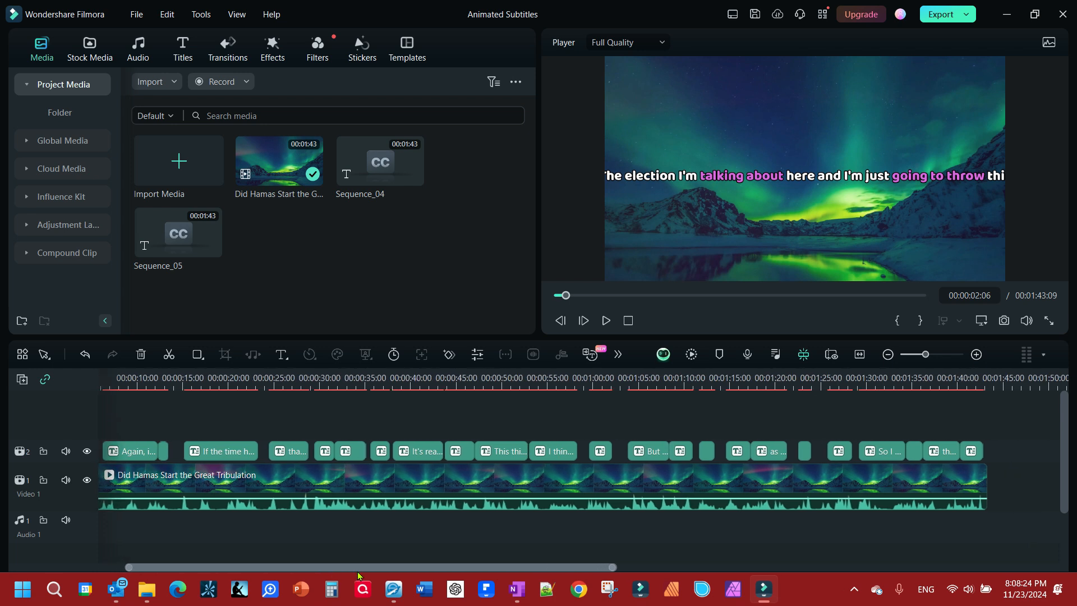
shift+click(965, 452)
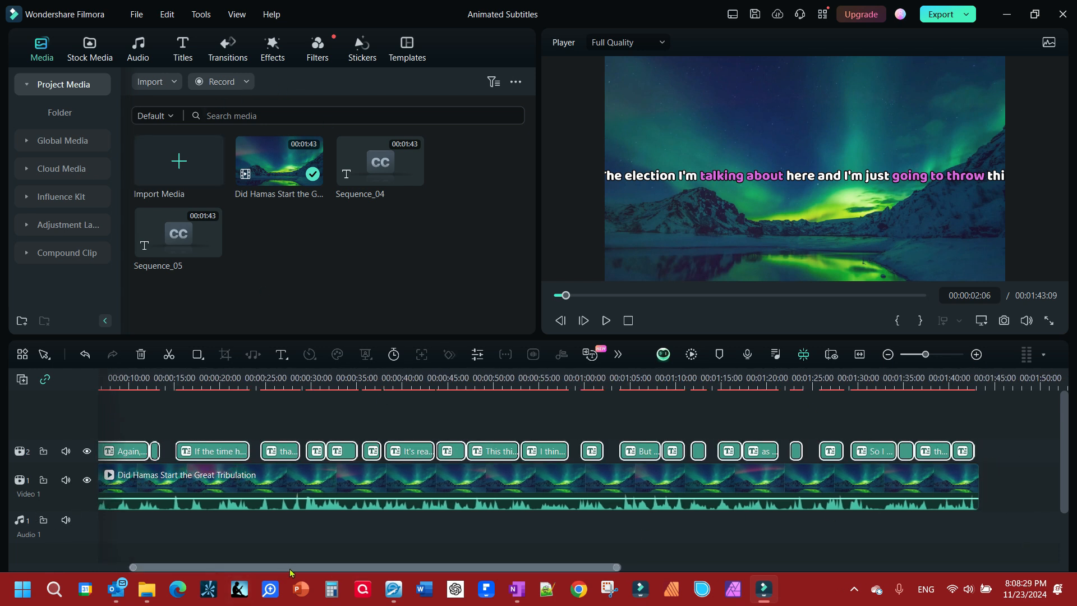
scroll(291, 573, left, 3)
click(117, 451)
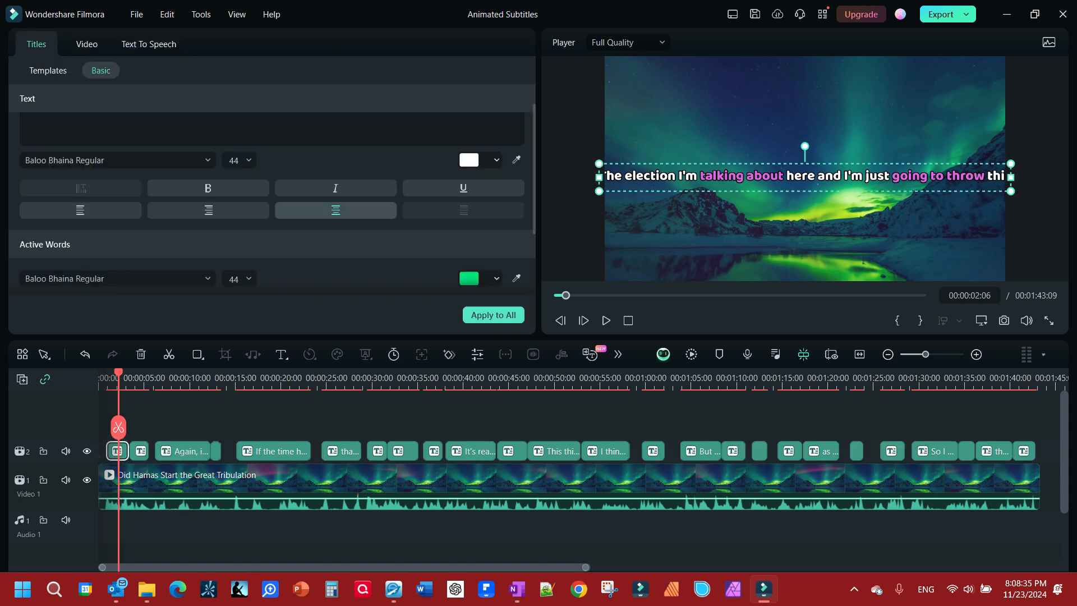
shift+click(1026, 454)
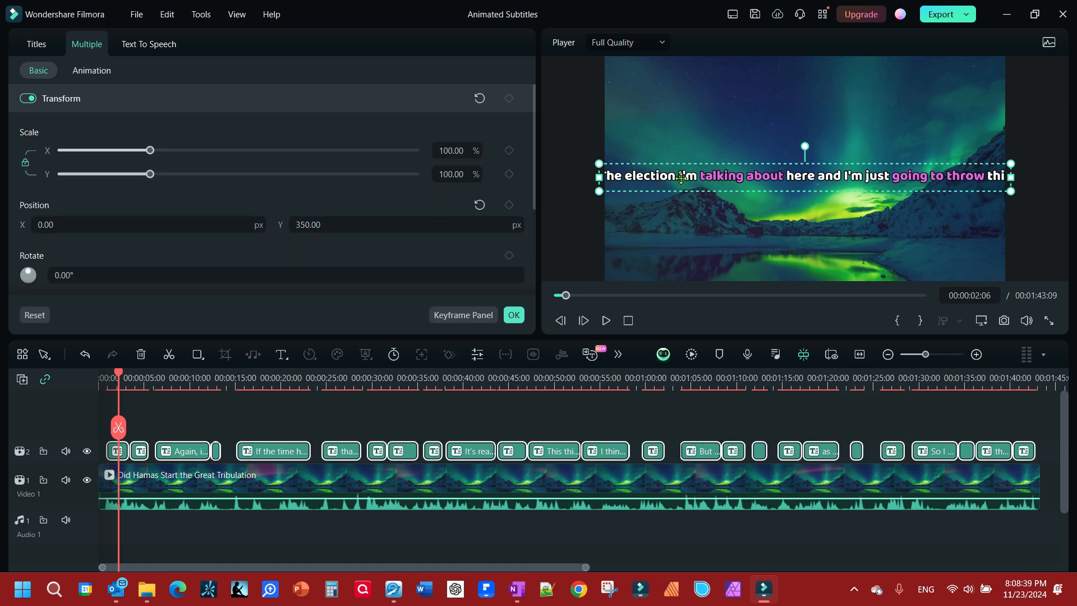
drag(148, 176, 141, 178)
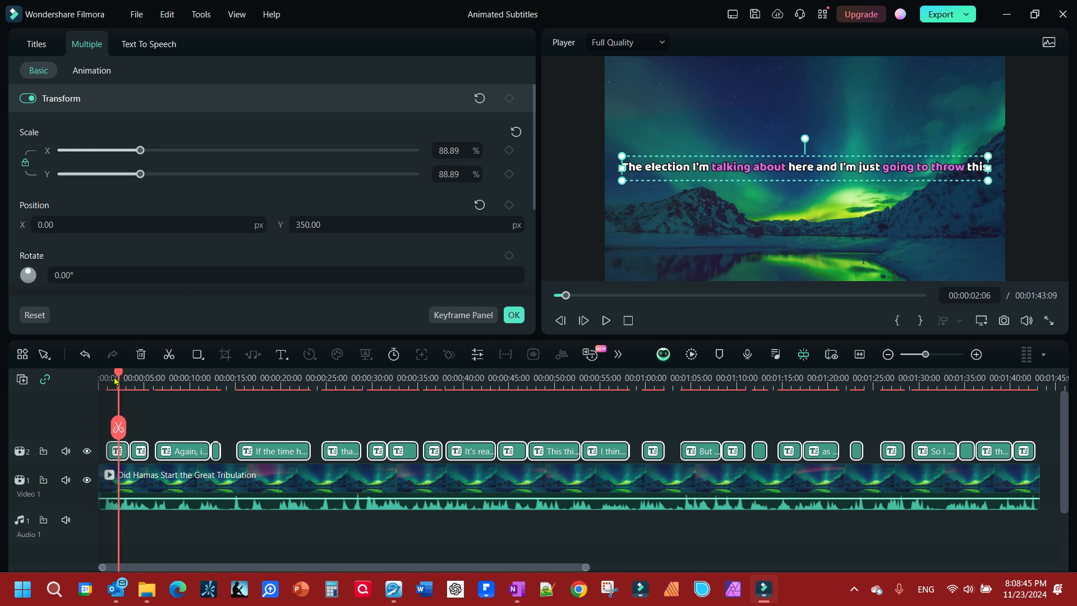
Scrub to the "Again, it's a month away" subtitle to check whether it fits the frame, and return to the first subtitle
drag(118, 376, 159, 386)
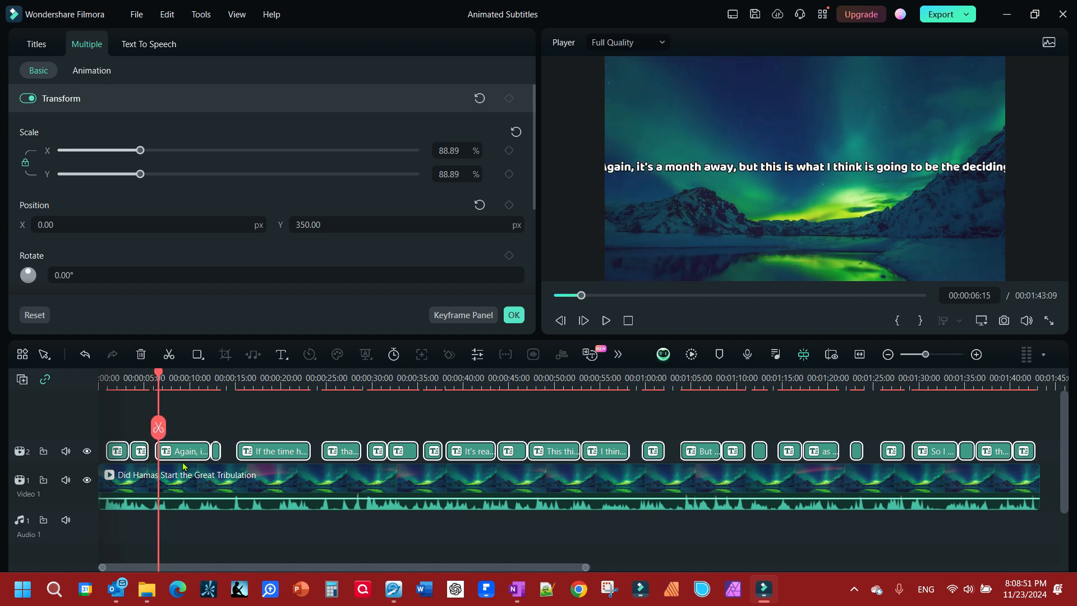
click(174, 459)
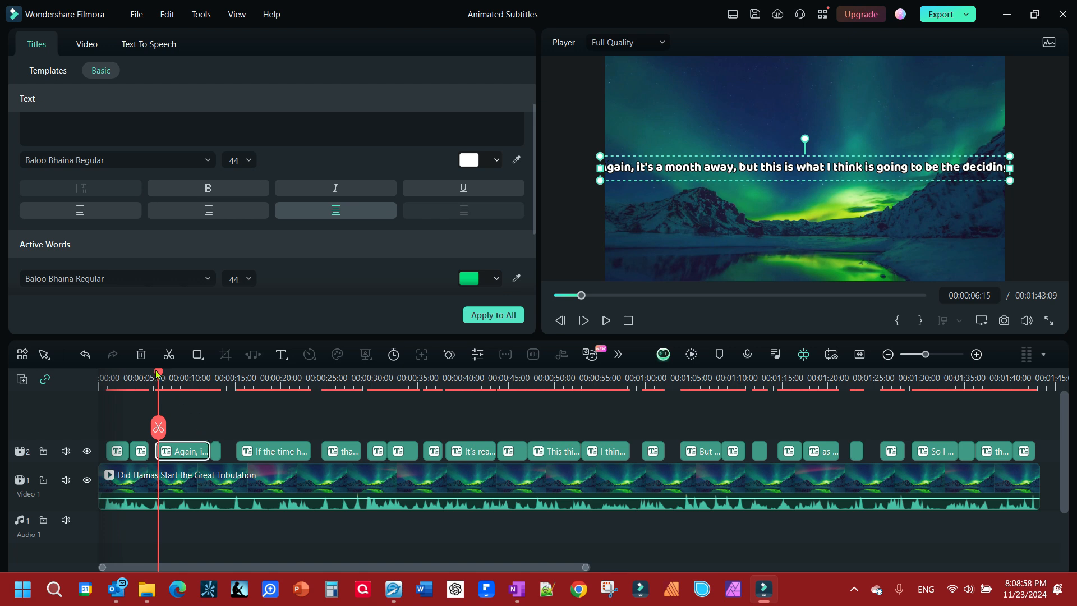
drag(156, 381, 111, 383)
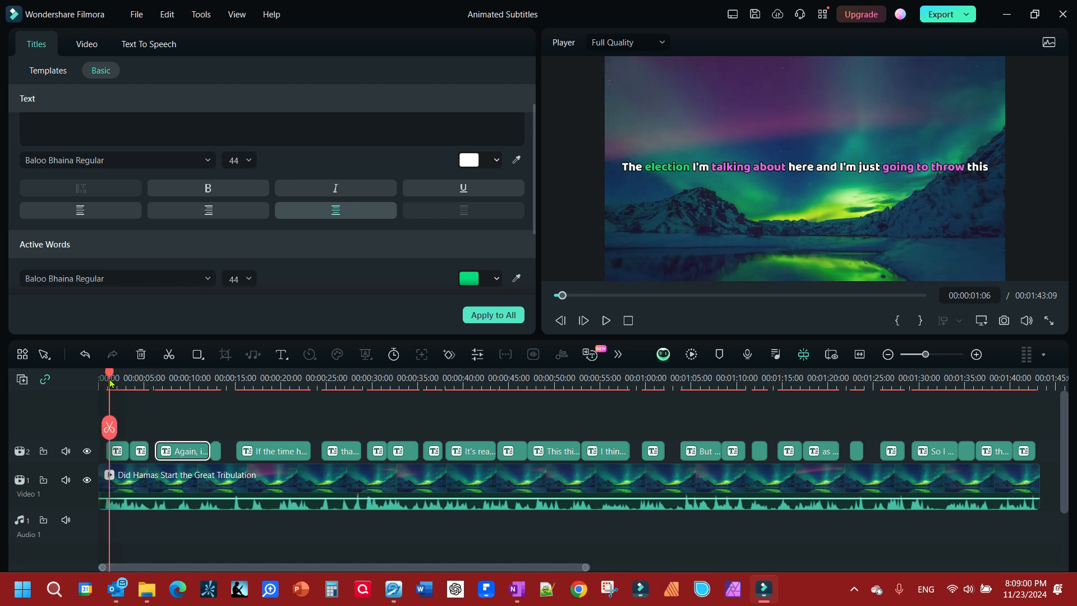
Select all subtitles from the first to the last and reduce their scale to 71.43%
click(119, 453)
drag(224, 568, 292, 582)
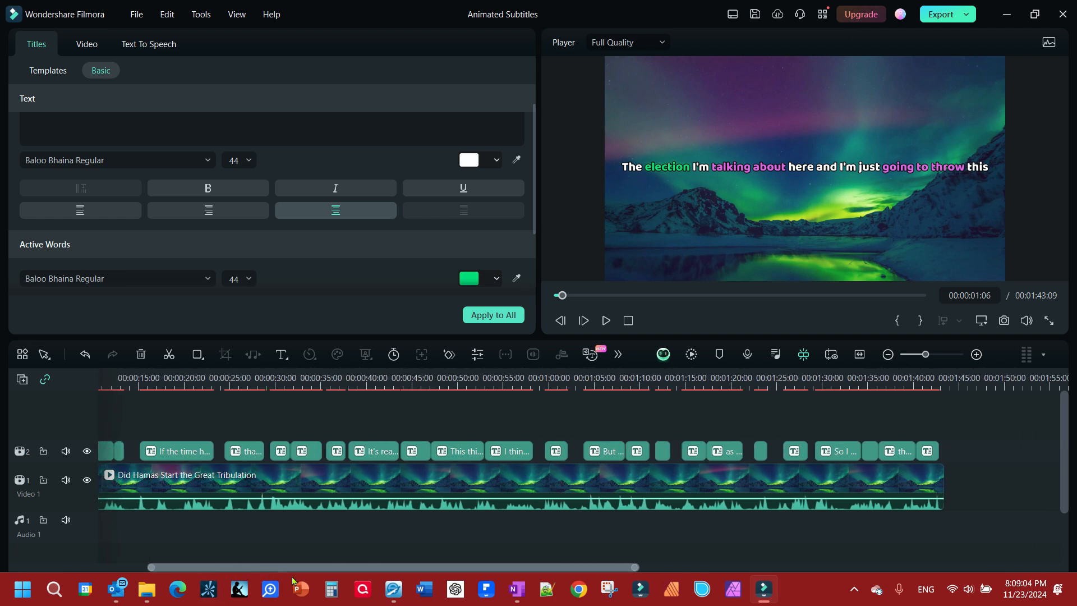
shift+click(929, 452)
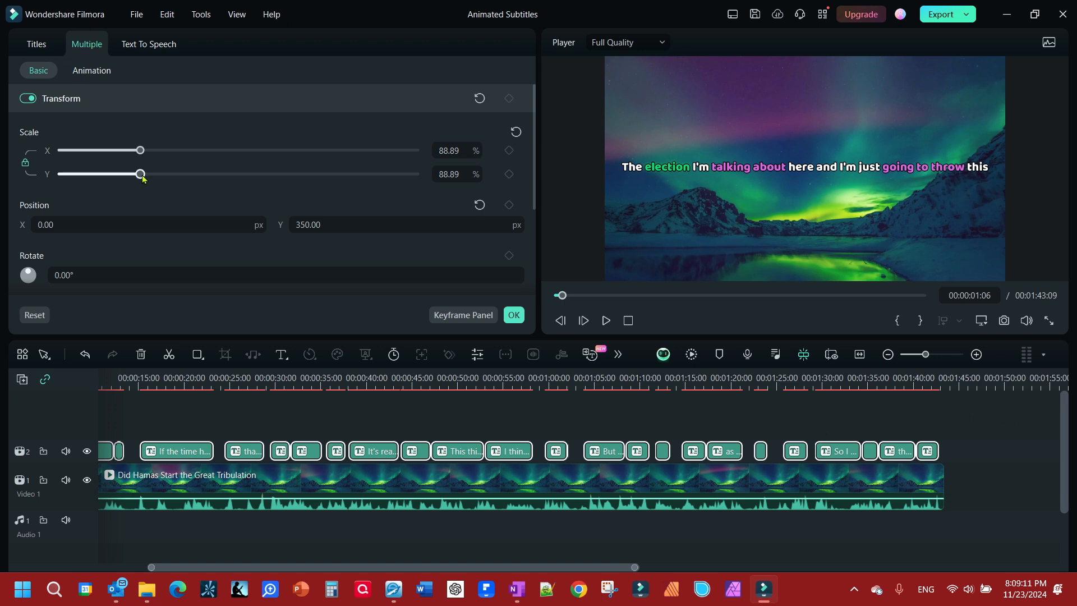
drag(142, 177, 126, 178)
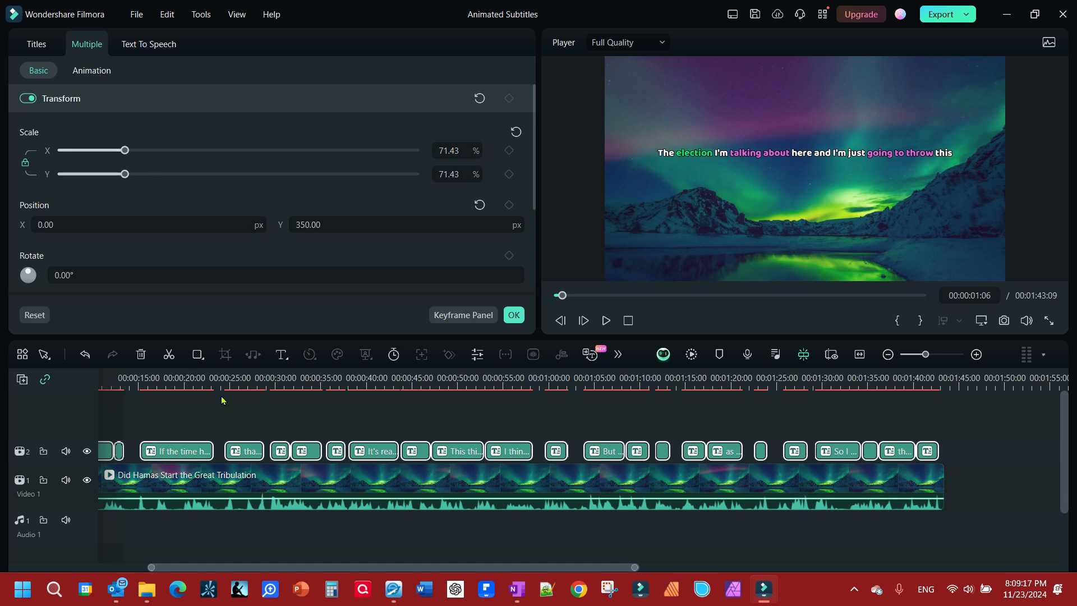
Check the first subtitle's placement in the preview and set the Y position of all selected subtitles to 300 px
scroll(253, 560, up, 3)
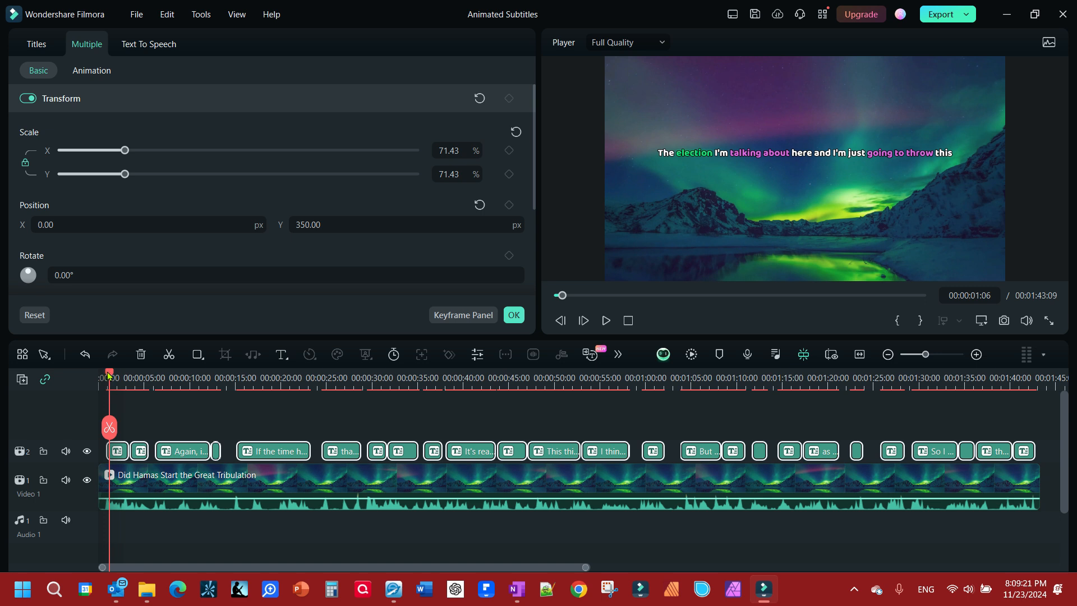
drag(110, 376, 111, 492)
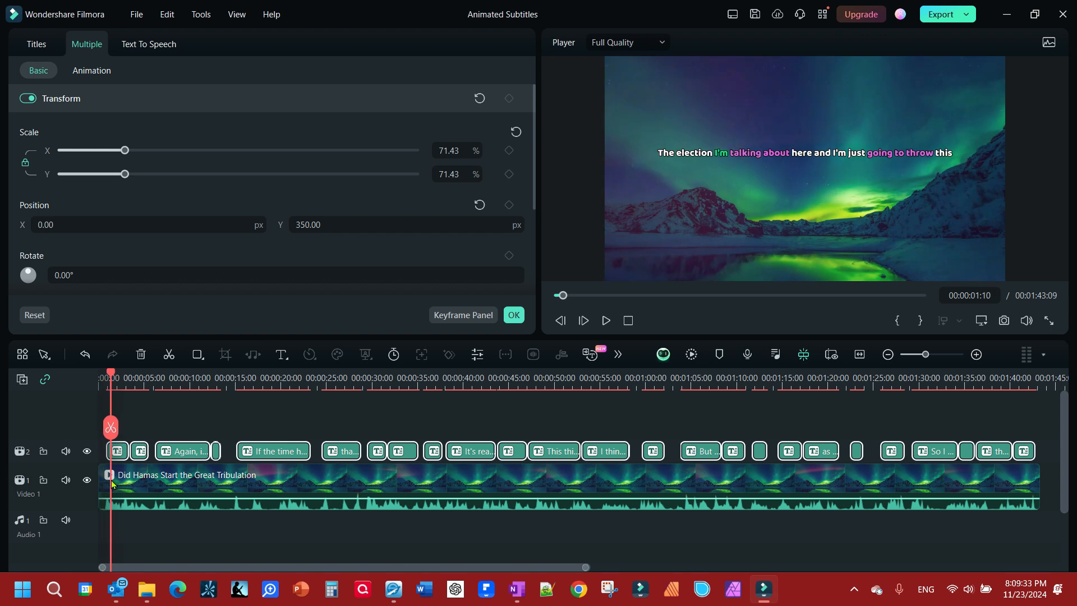
click(331, 225)
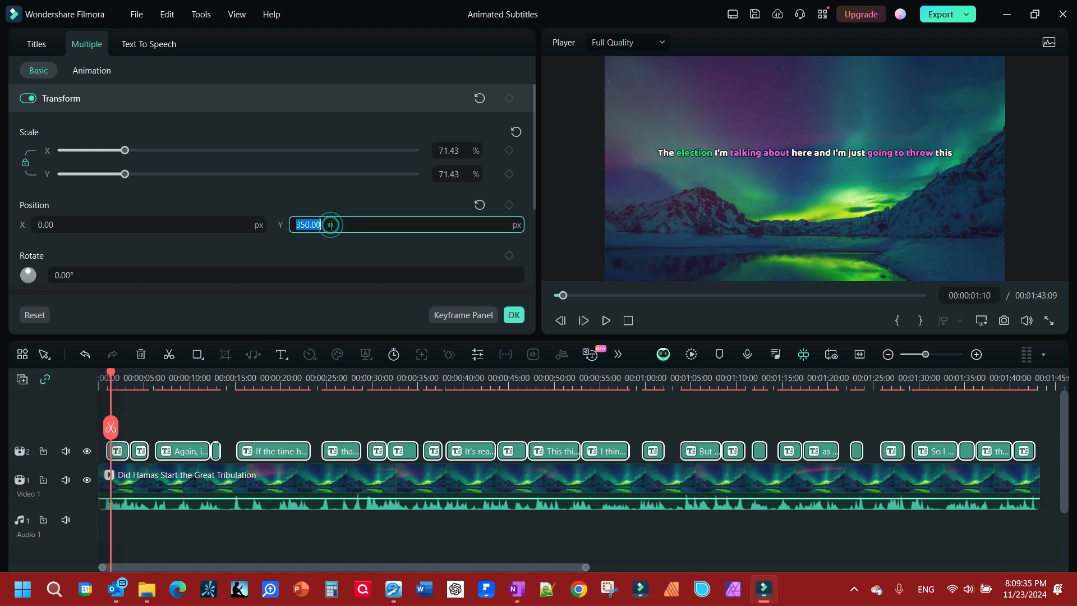
text(300)
key(Return)
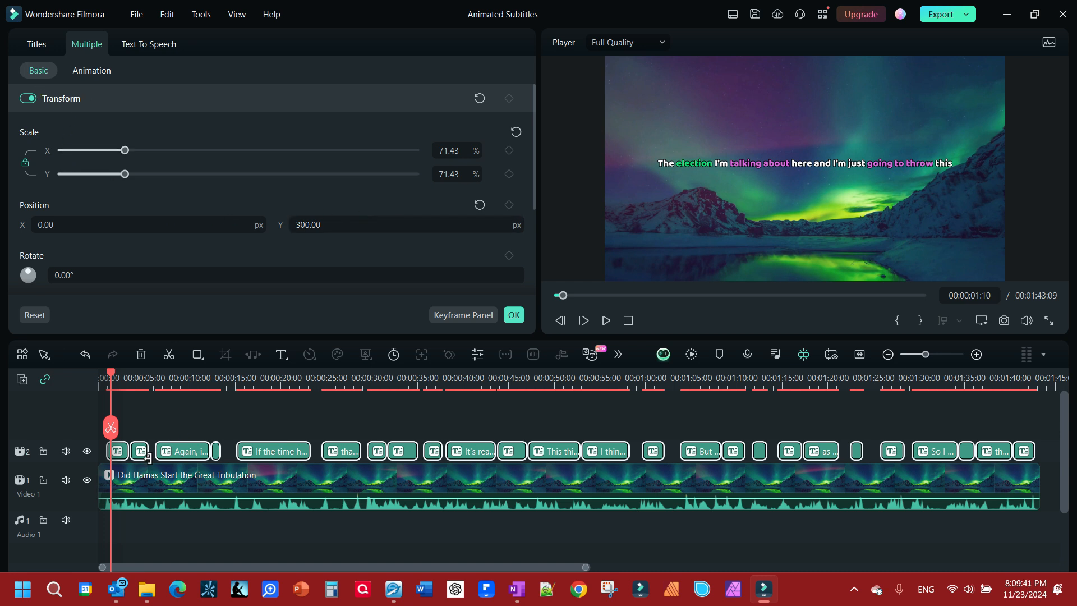
Select only the first subtitle and set the font size of its text and active words to 48
click(119, 452)
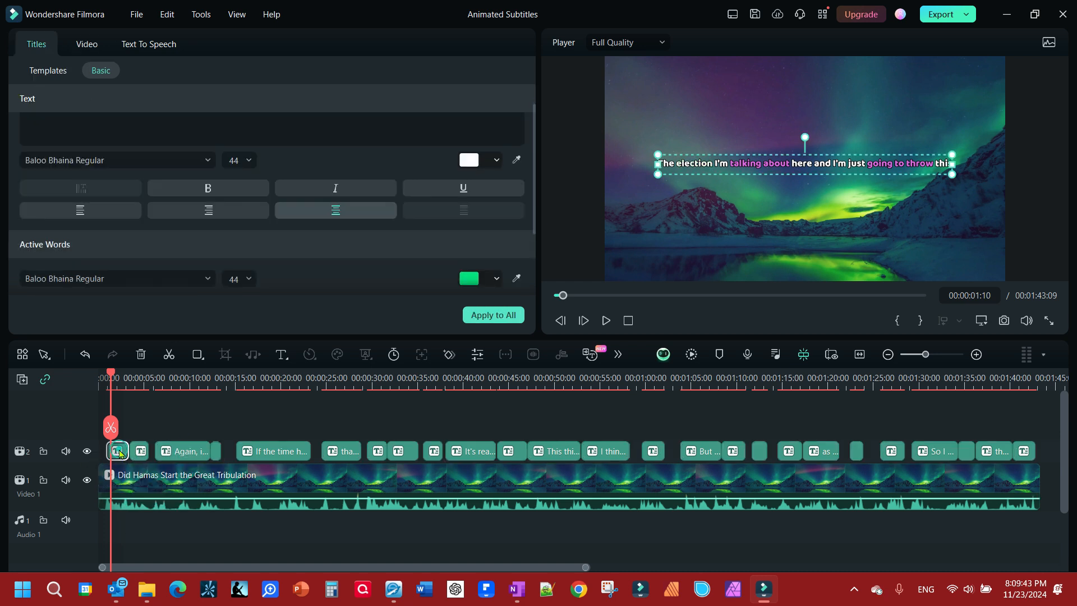
click(248, 161)
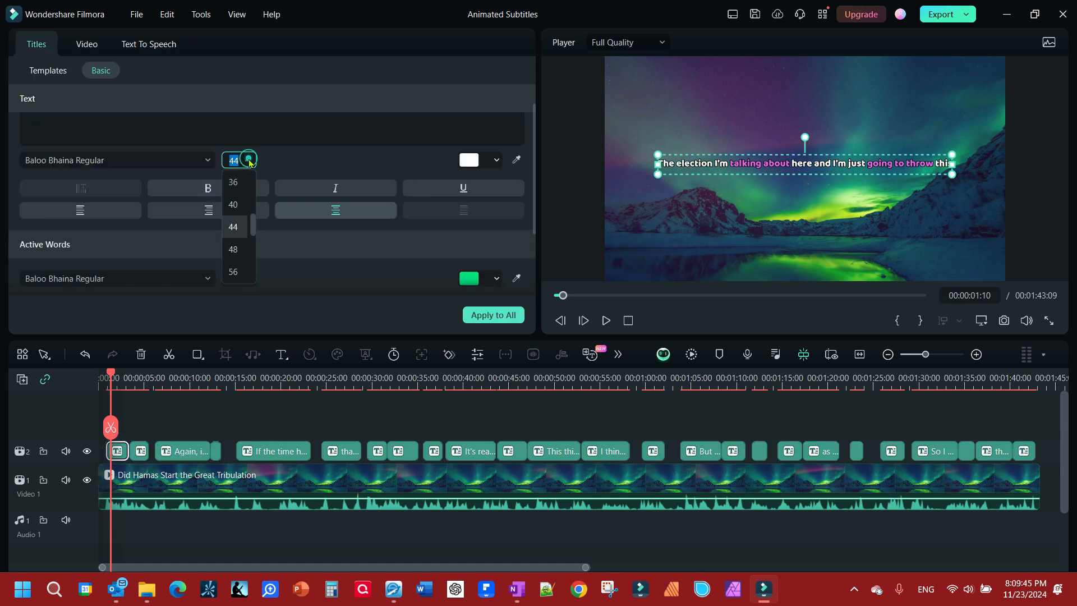
click(234, 249)
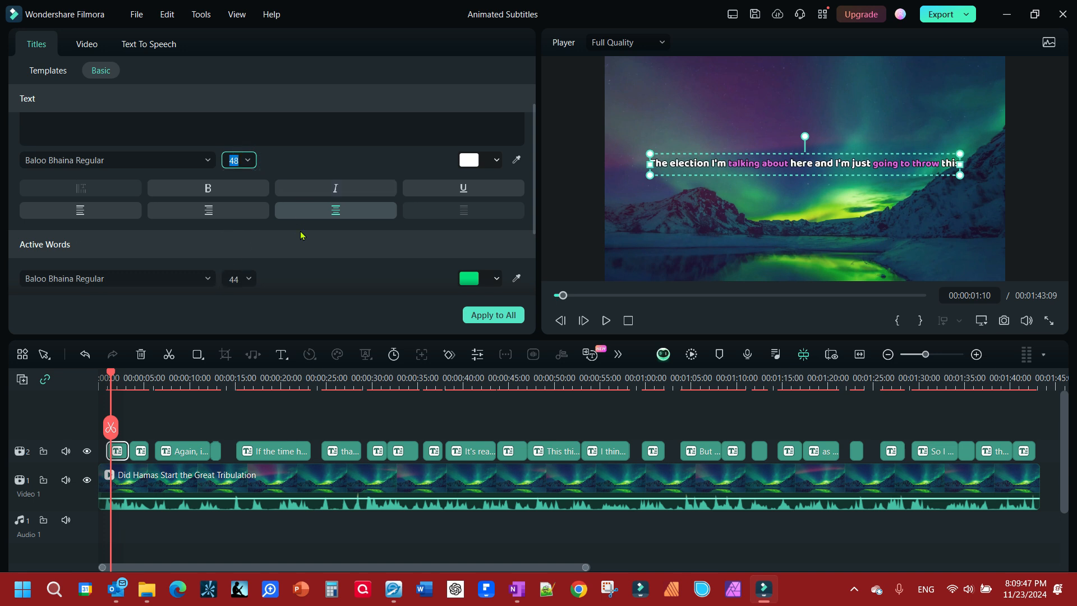
click(248, 279)
click(243, 371)
Set the key words' font size to 48 and apply the text settings to all subtitles
scroll(300, 287, down, 1)
scroll(245, 296, down, 2)
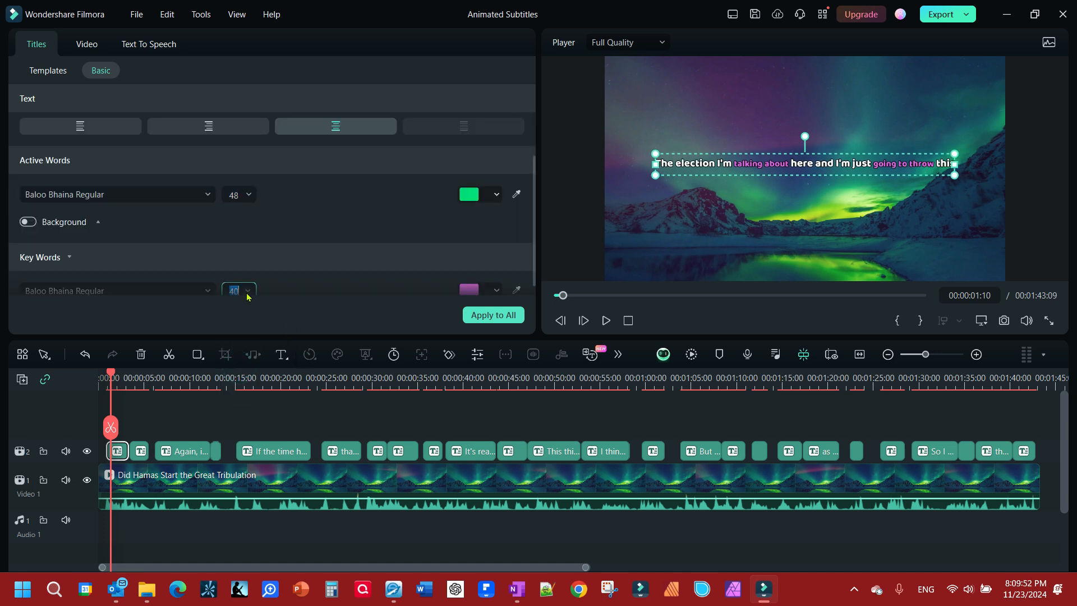
click(245, 290)
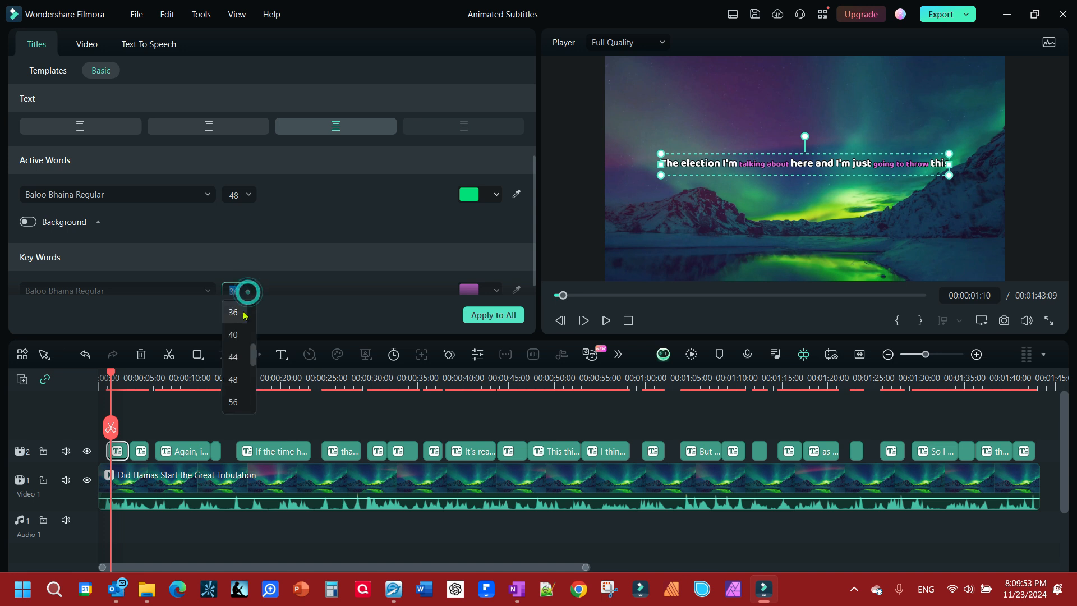
click(235, 383)
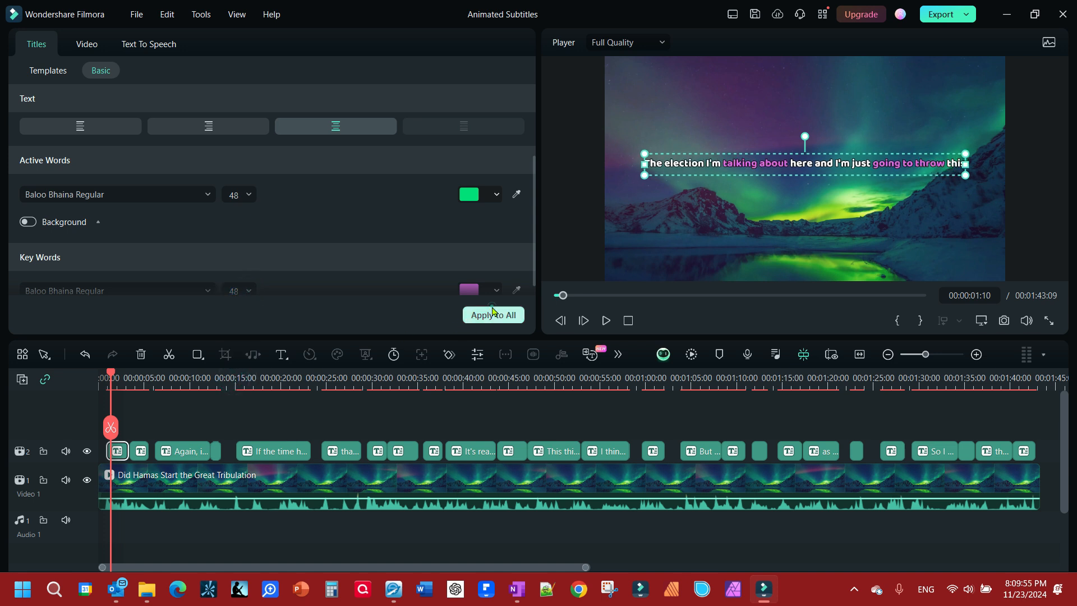
click(480, 315)
click(604, 301)
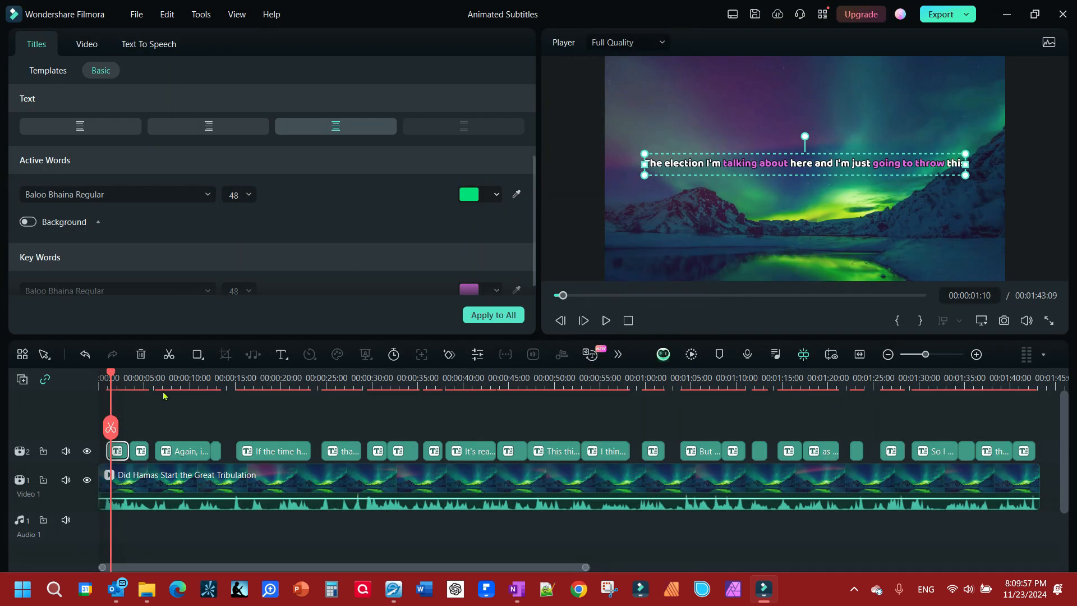
Scrub through the first two subtitles to check their size, and reselect the first one to view its text and key words
drag(111, 380, 72, 452)
click(138, 379)
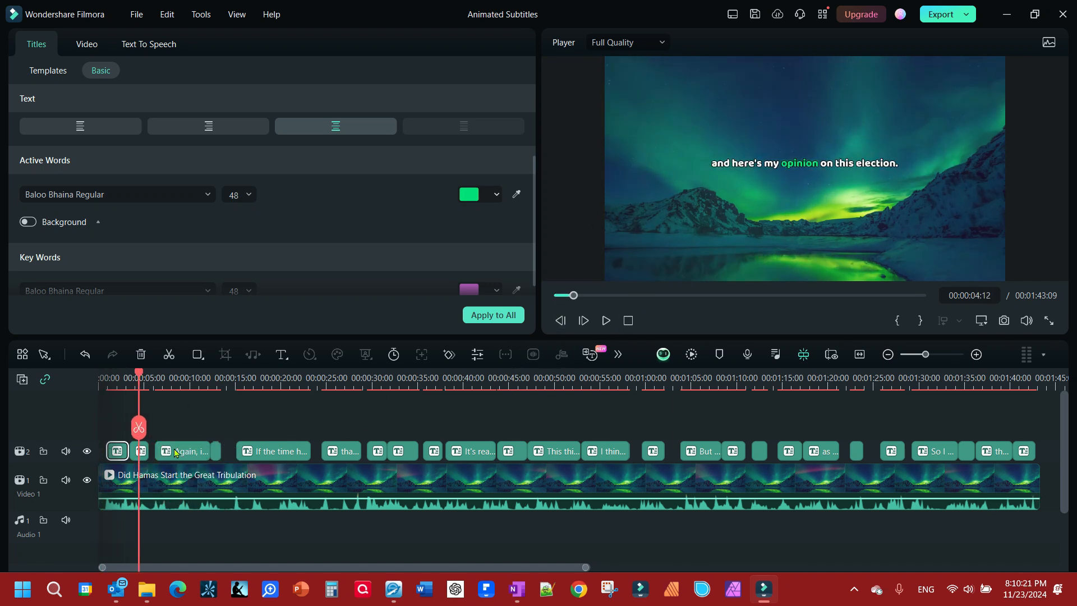
click(118, 452)
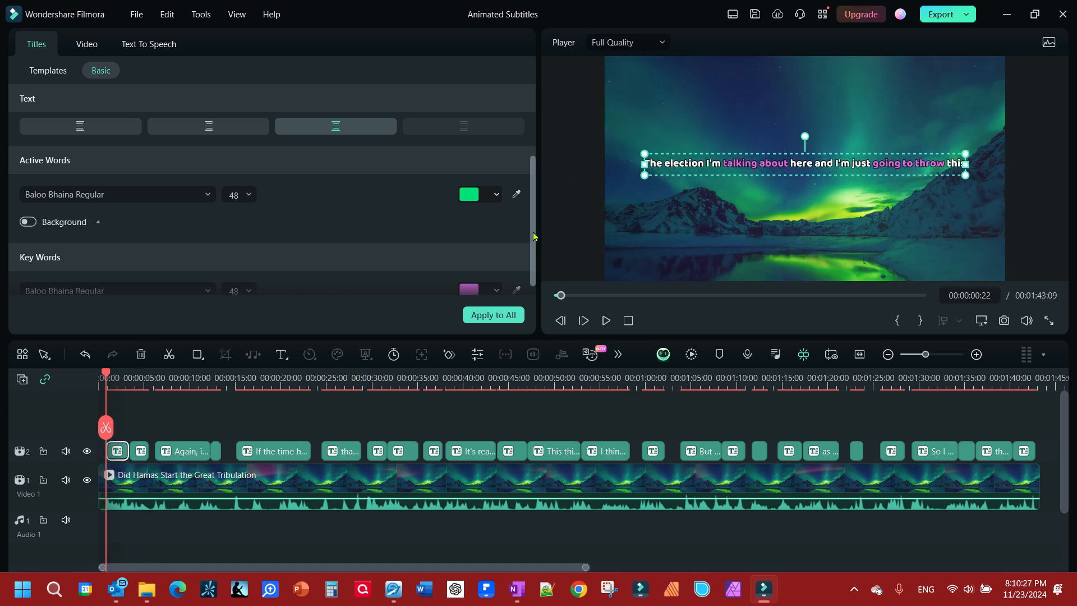
scroll(534, 235, up, 3)
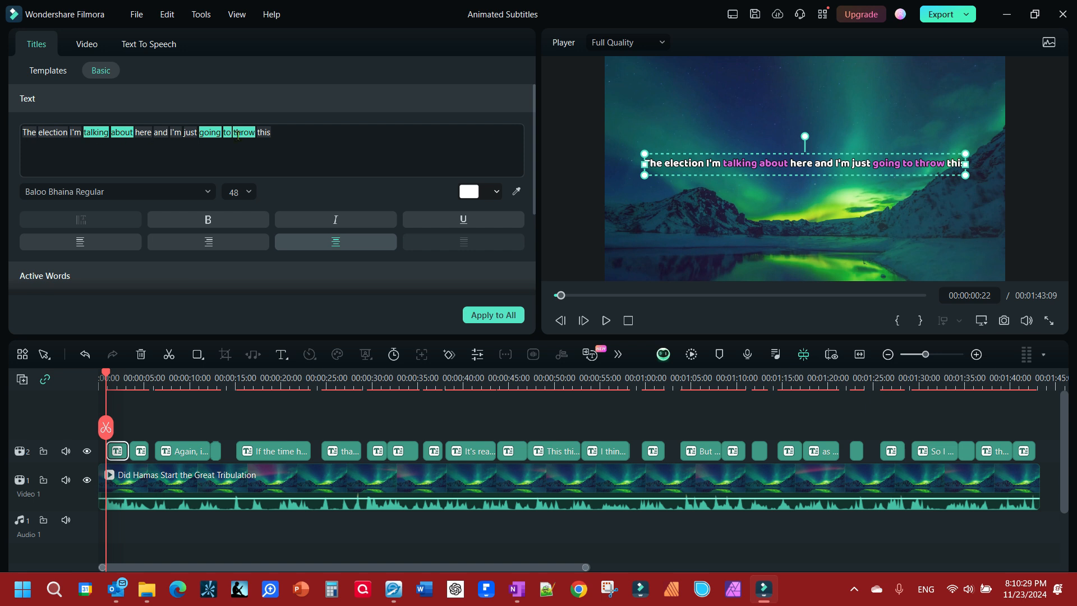